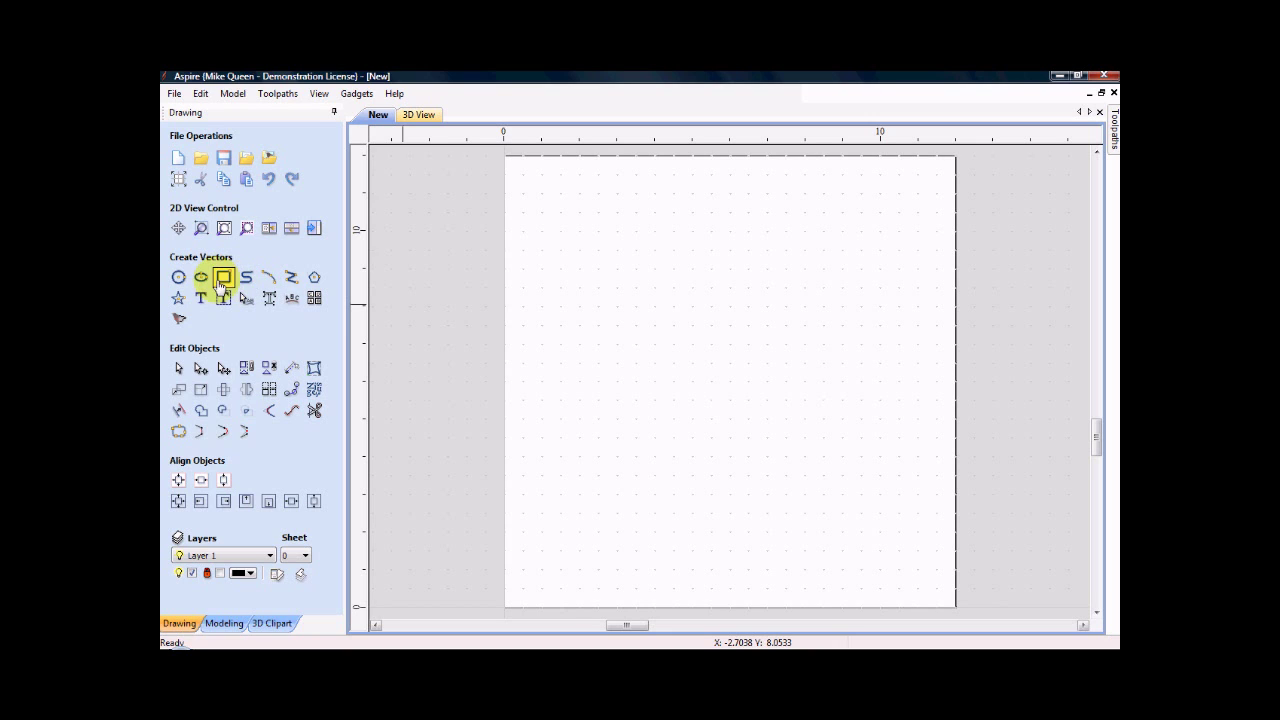
Draw the large outer rectangle and a circle centred inside it.
{"action": "left_click", "coordinate": [223, 279]}
{"action": "left_click_drag", "start_coordinate": [588, 291], "coordinate": [890, 532]}
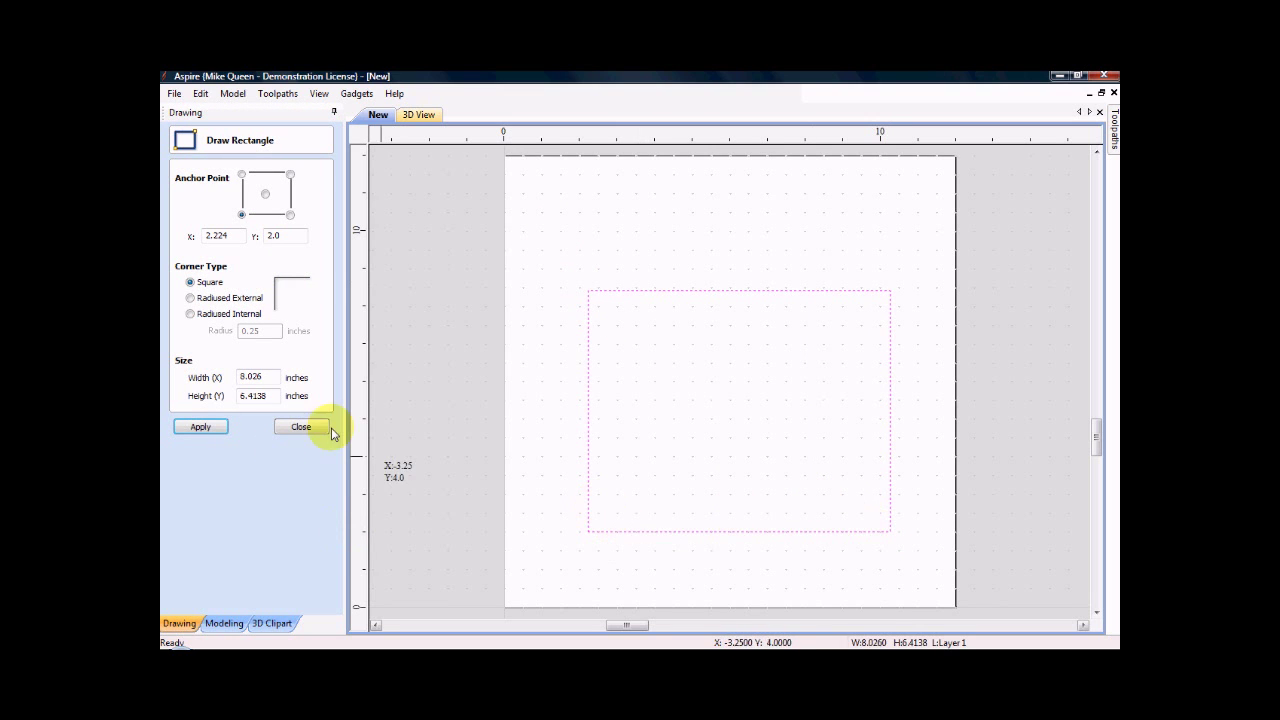
{"action": "left_click", "coordinate": [301, 427]}
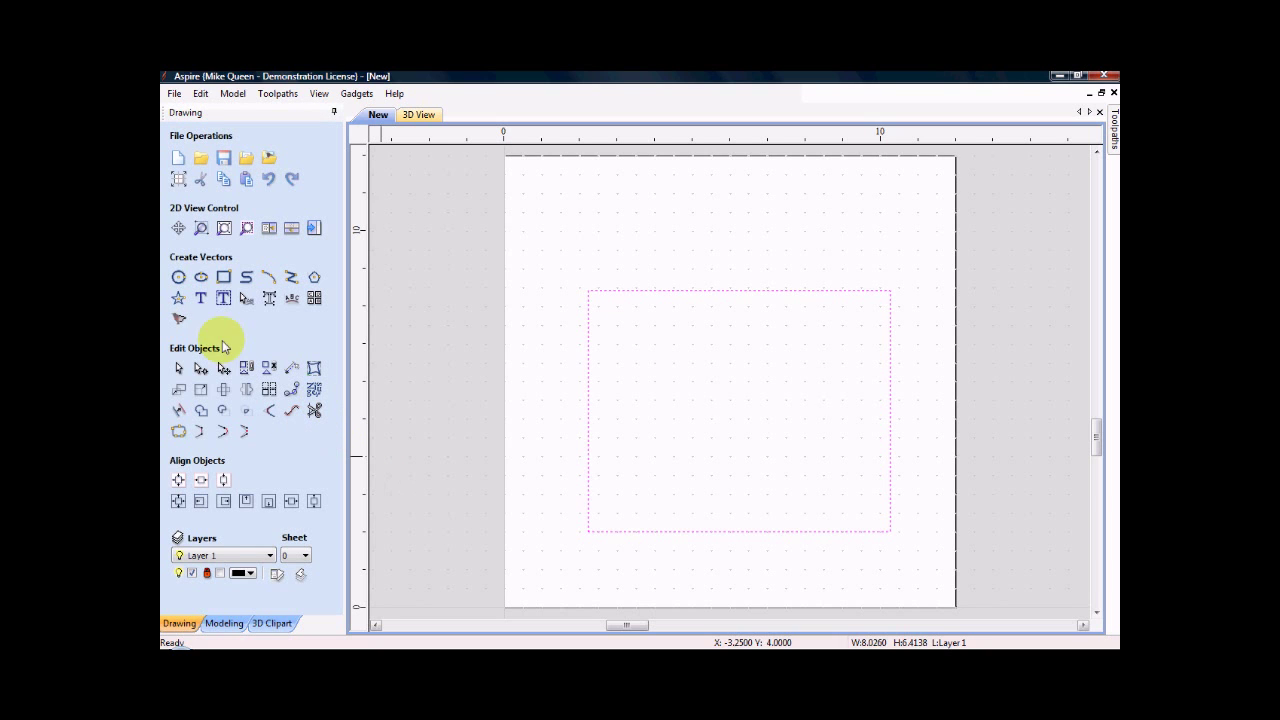
{"action": "left_click", "coordinate": [179, 280]}
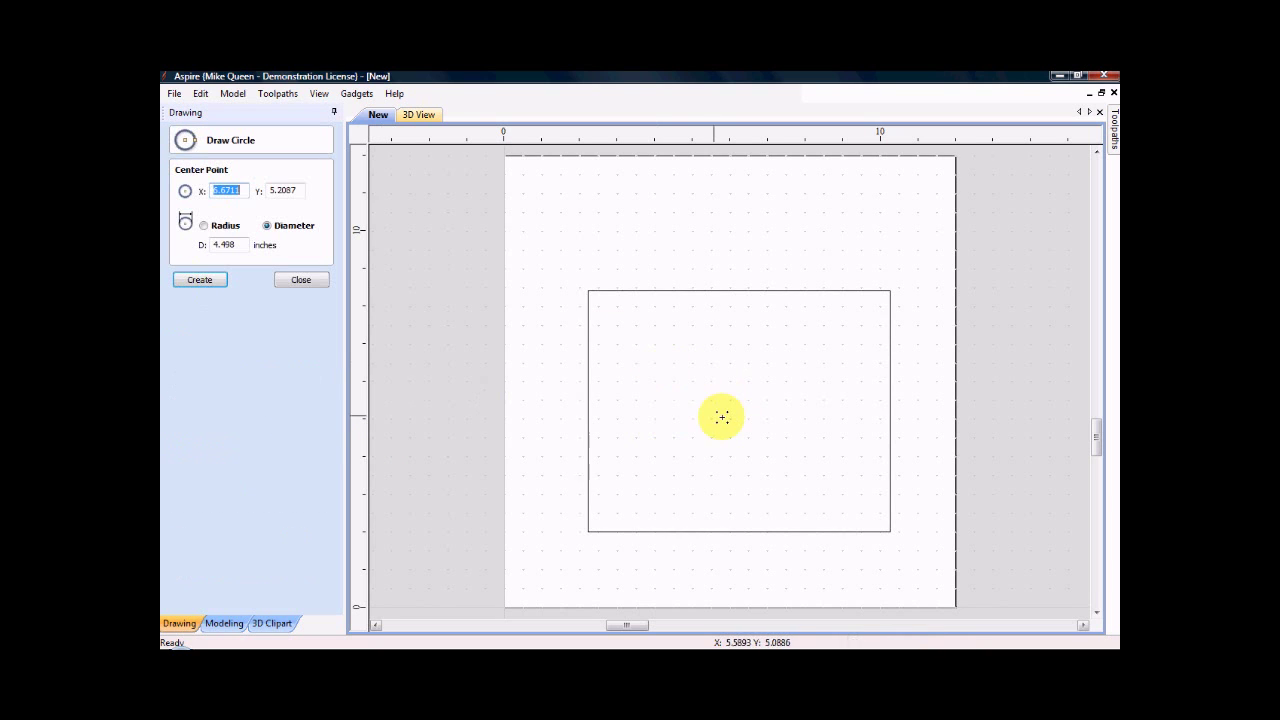
{"action": "left_click_drag", "start_coordinate": [743, 421], "coordinate": [810, 448]}
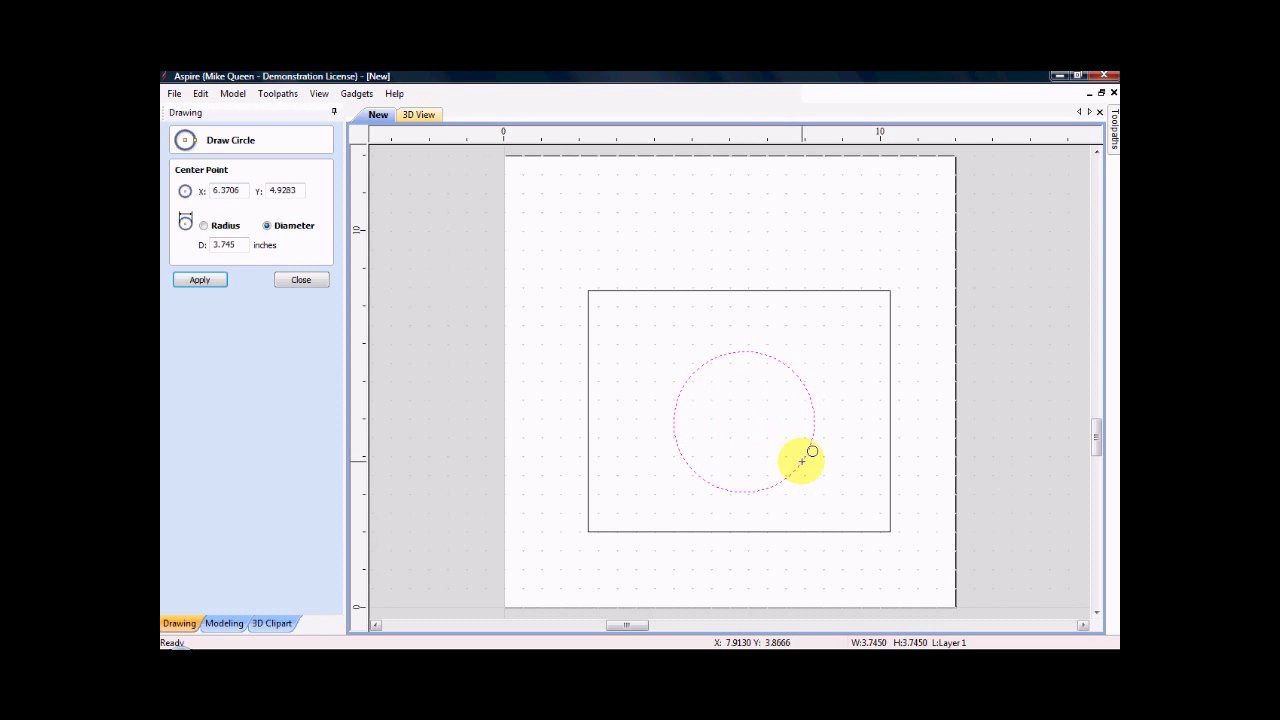
{"action": "left_click", "coordinate": [300, 282]}
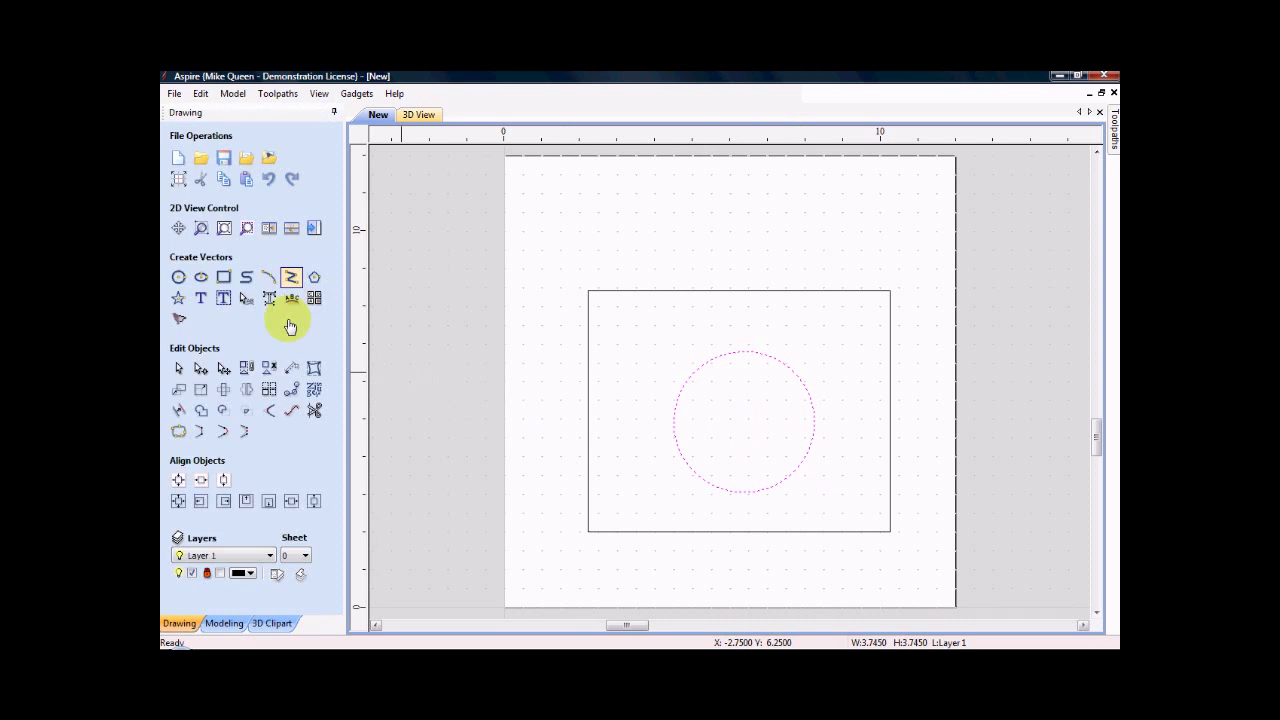
Draw a small square inside the circle, then check the outer rectangle by selecting it.
{"action": "left_click", "coordinate": [222, 280]}
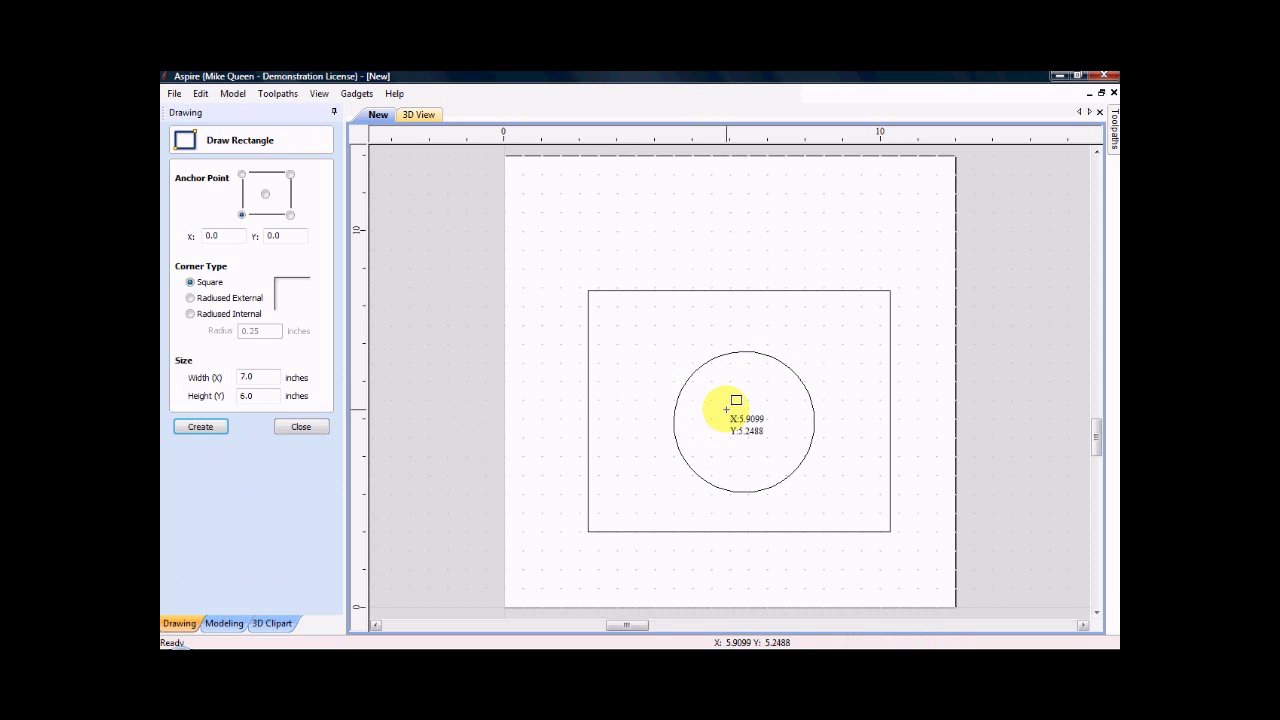
{"action": "left_click_drag", "start_coordinate": [726, 404], "coordinate": [780, 458]}
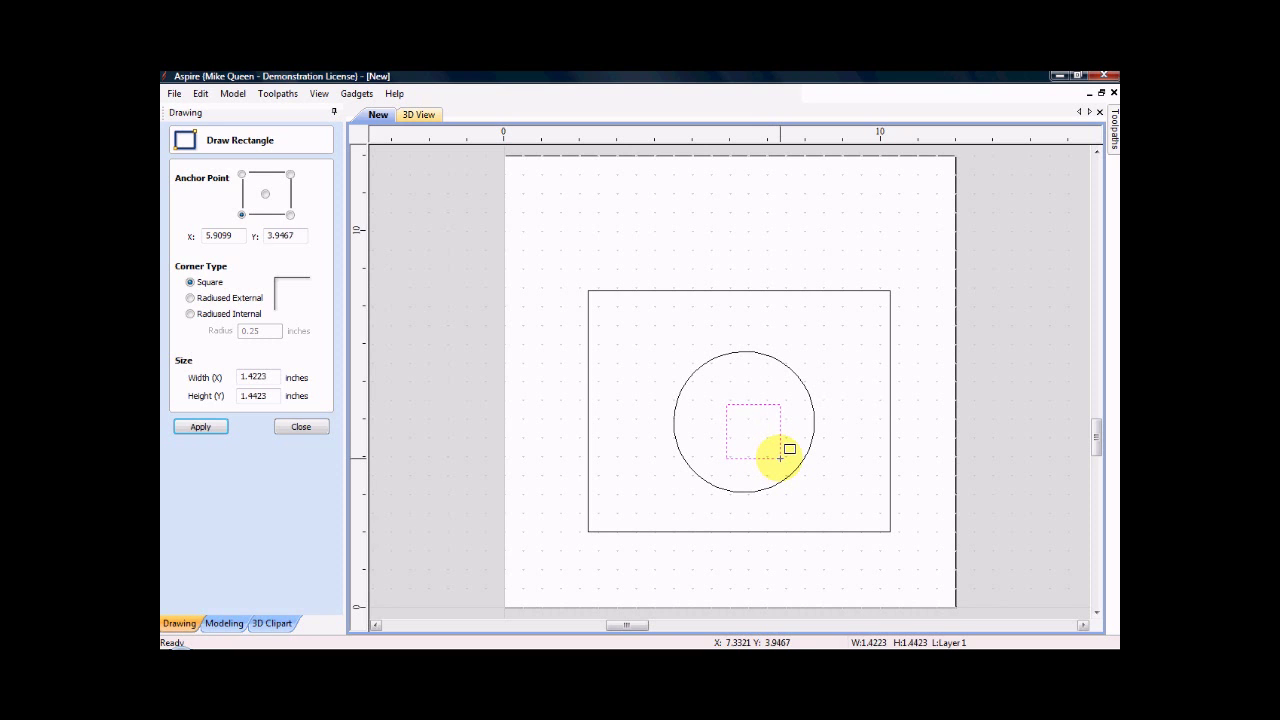
{"action": "key", "text": "Escape"}
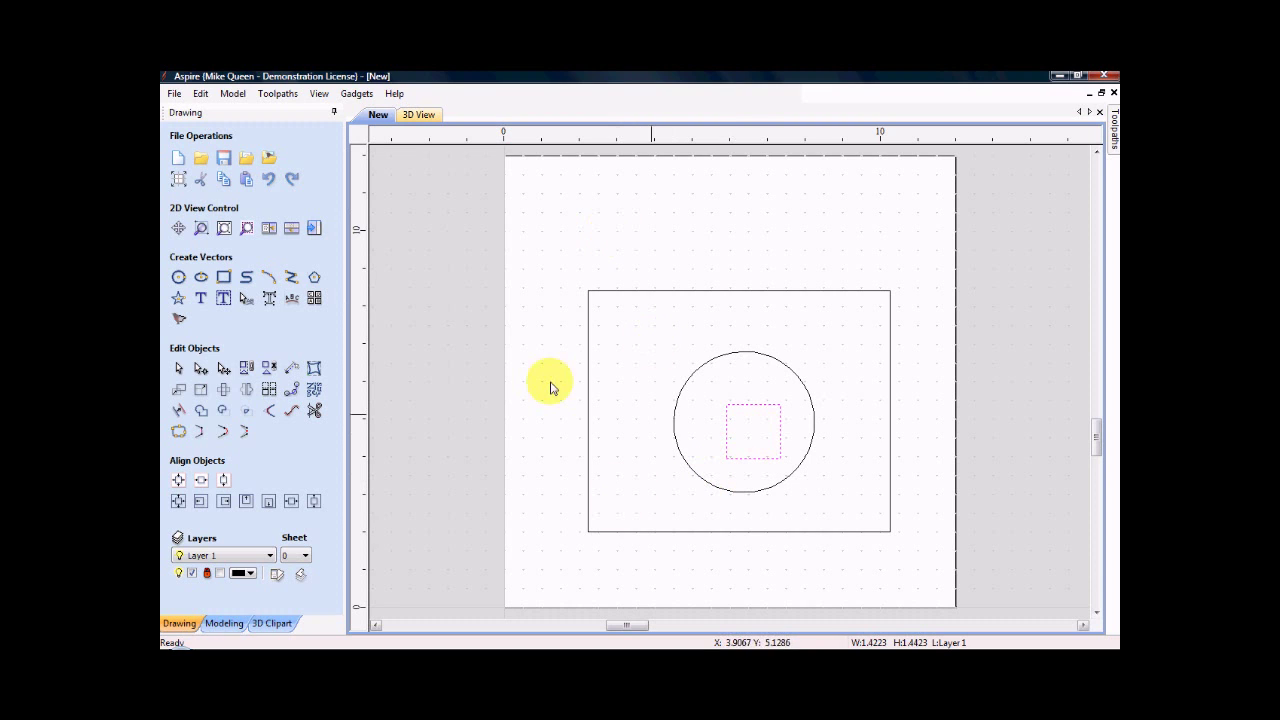
{"action": "left_click", "coordinate": [644, 292]}
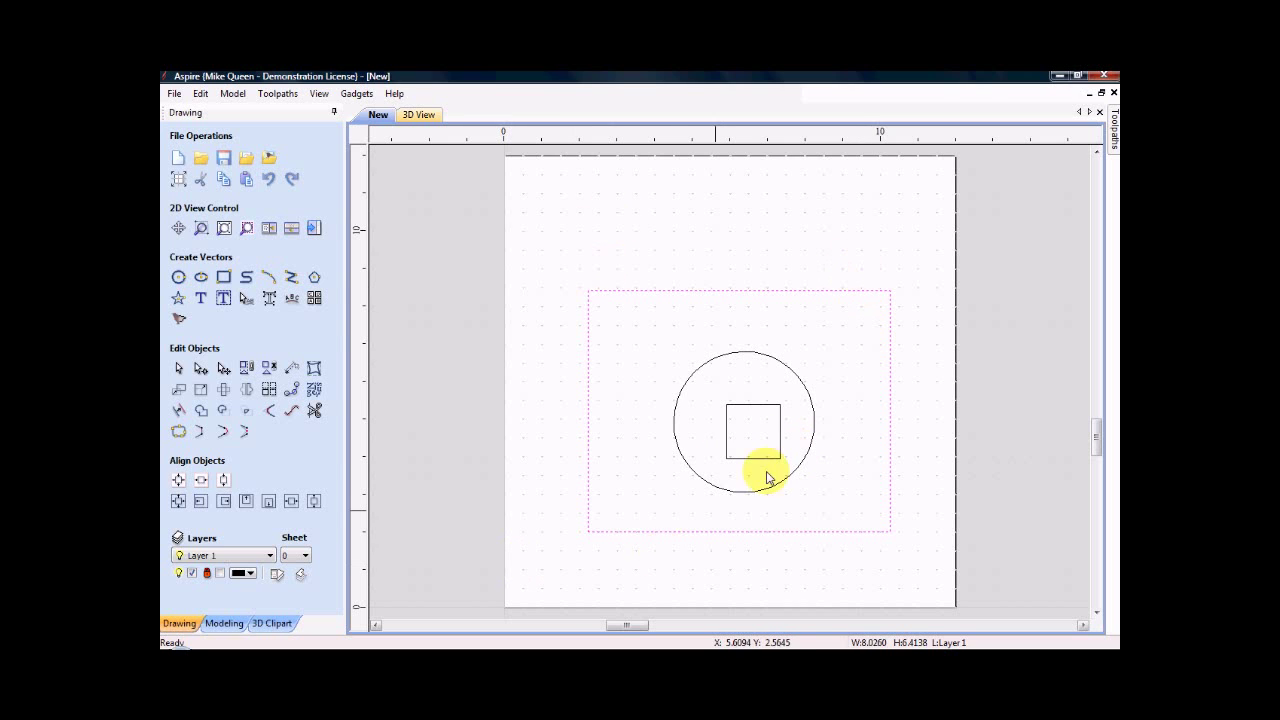
{"action": "left_click", "coordinate": [712, 487]}
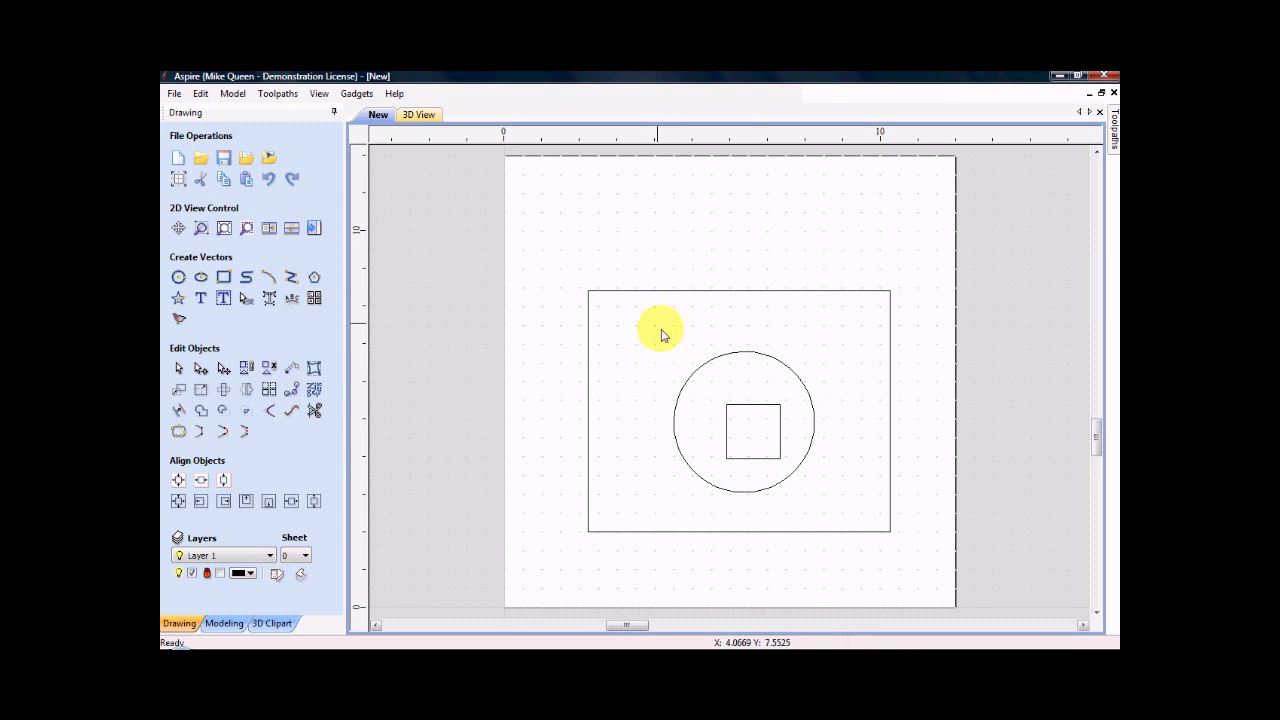
Box-select the circle and inner square and bring up the toolpath operations.
{"action": "mouse_move", "coordinate": [657, 323]}
{"action": "left_mouse_down"}
{"action": "mouse_move", "coordinate": [745, 470]}
{"action": "mouse_move", "coordinate": [824, 513]}
{"action": "left_mouse_up"}
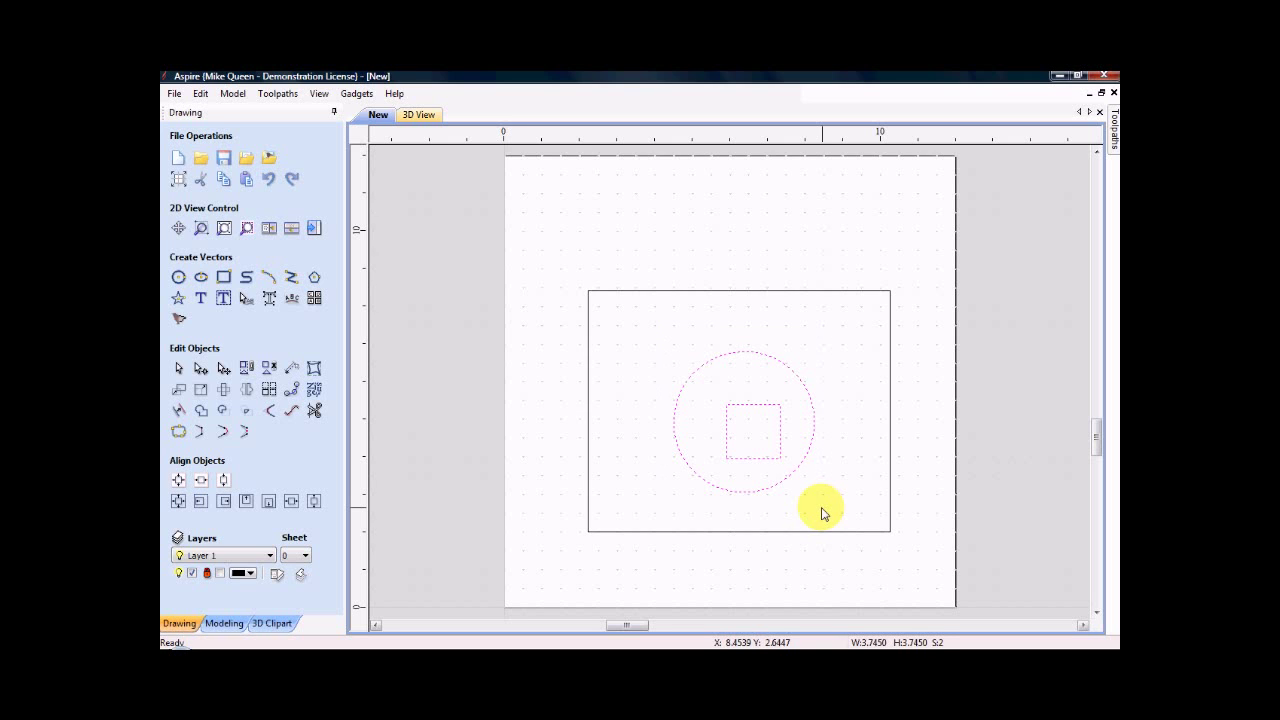
{"action": "left_click", "coordinate": [314, 230]}
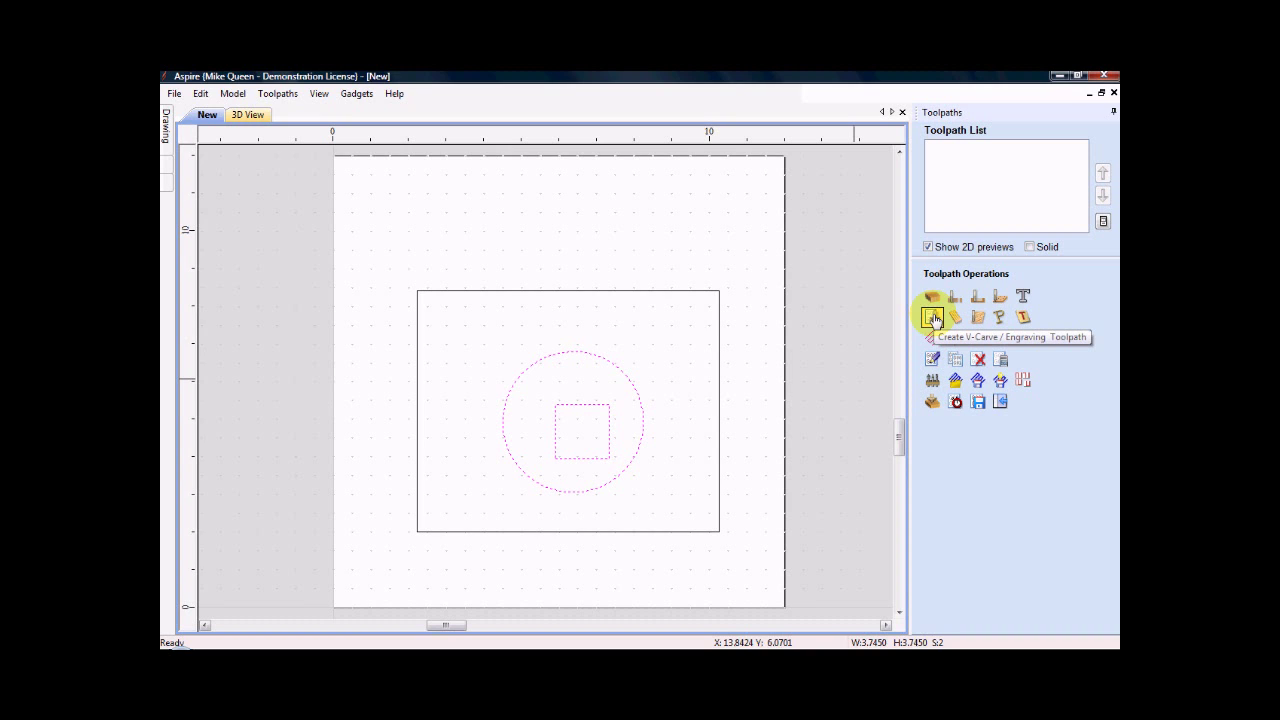
Start a V-carve toolpath with a 0.25-inch end mill for flat area clearance.
{"action": "left_click", "coordinate": [933, 318]}
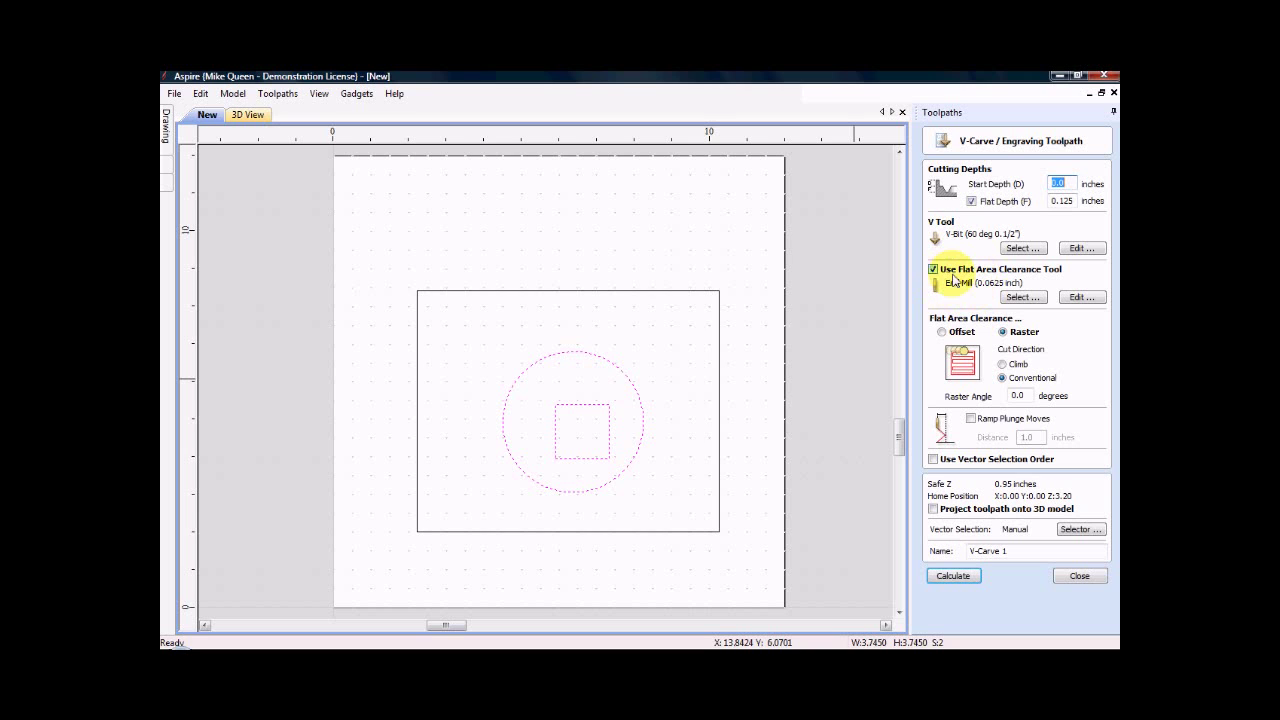
{"action": "left_click", "coordinate": [1030, 302]}
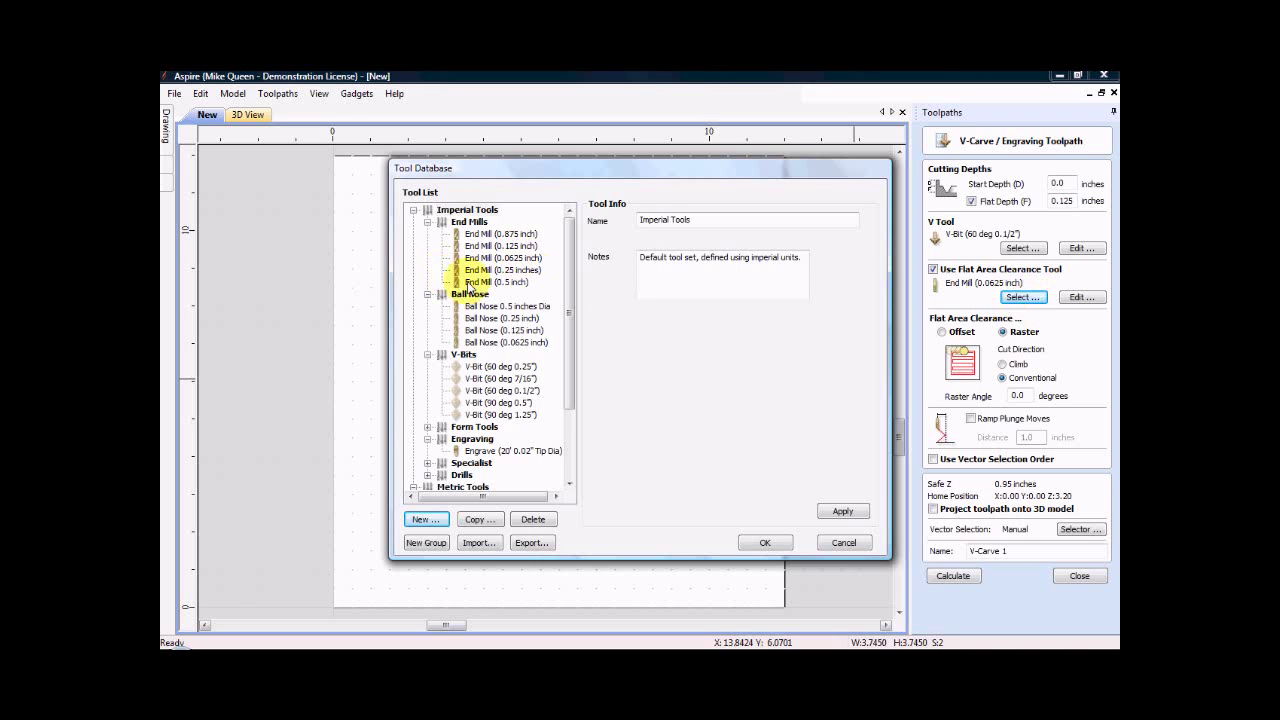
{"action": "left_click", "coordinate": [492, 272]}
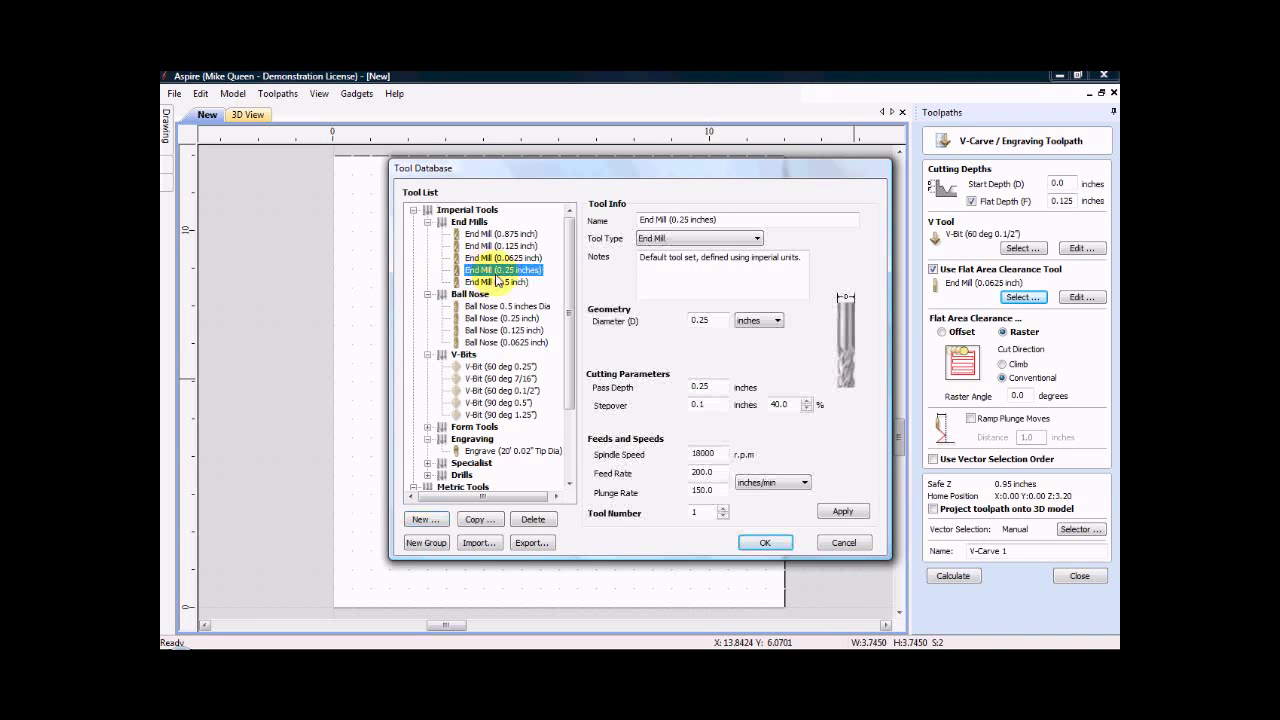
{"action": "left_click", "coordinate": [769, 542]}
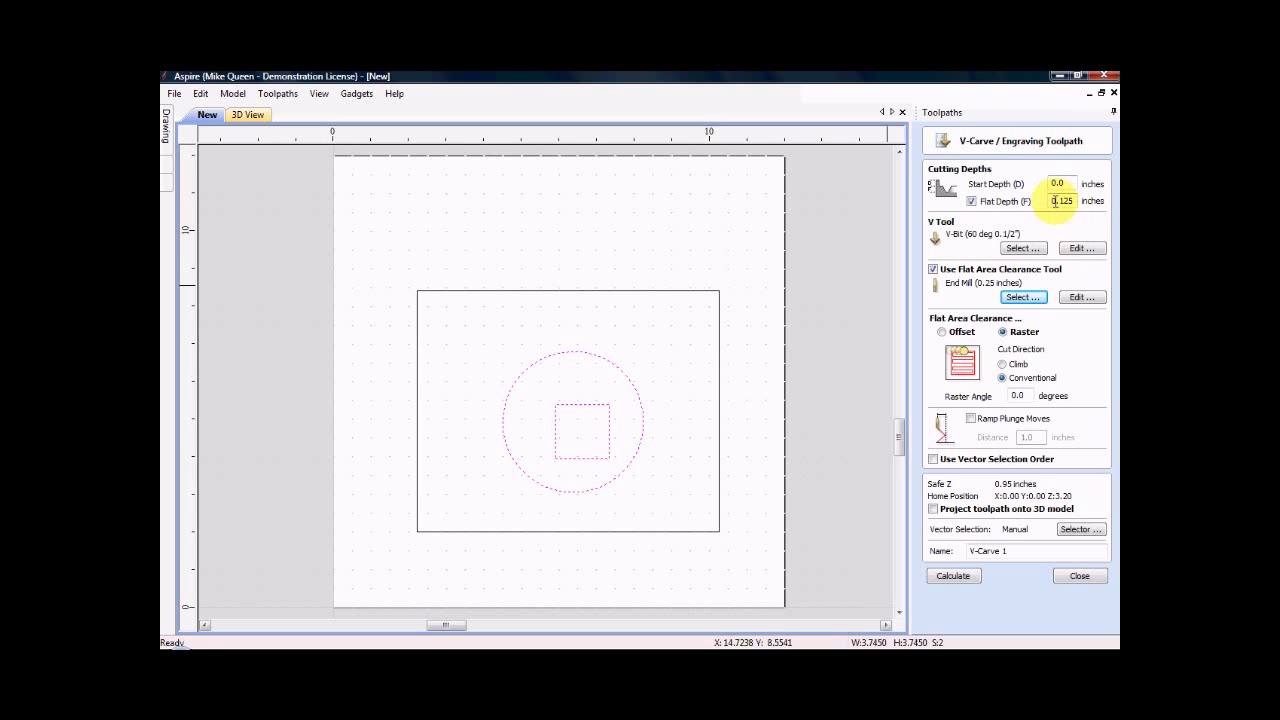
Set the flat depth to 0.25 and calculate the V-carve toolpath.
{"action": "left_click_drag", "start_coordinate": [1061, 201], "coordinate": [1078, 204]}
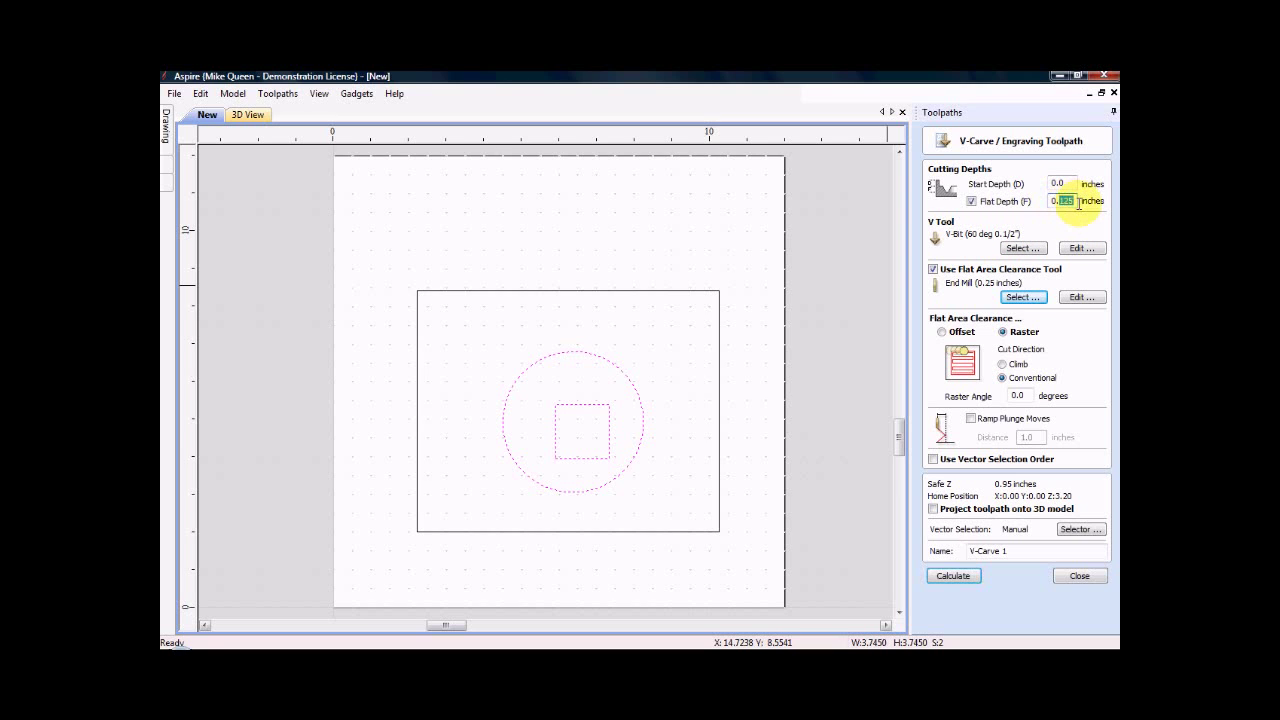
{"action": "type", "text": "5"}
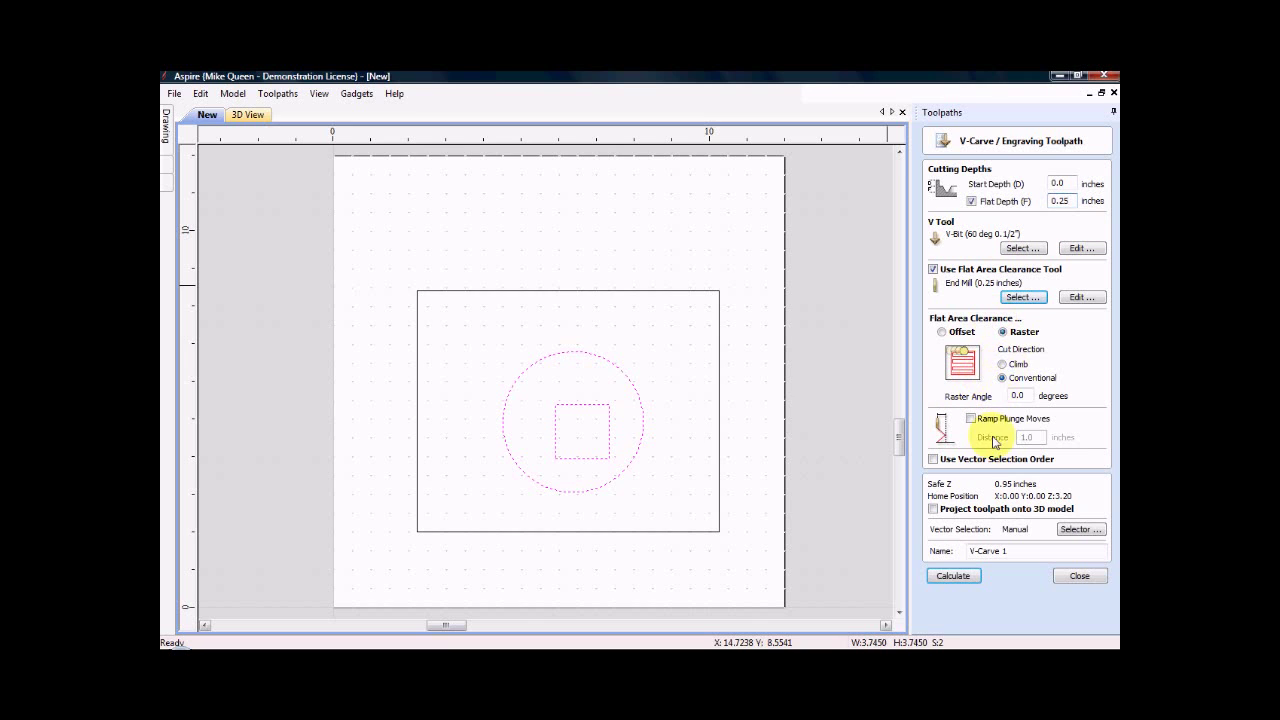
{"action": "left_click", "coordinate": [953, 577]}
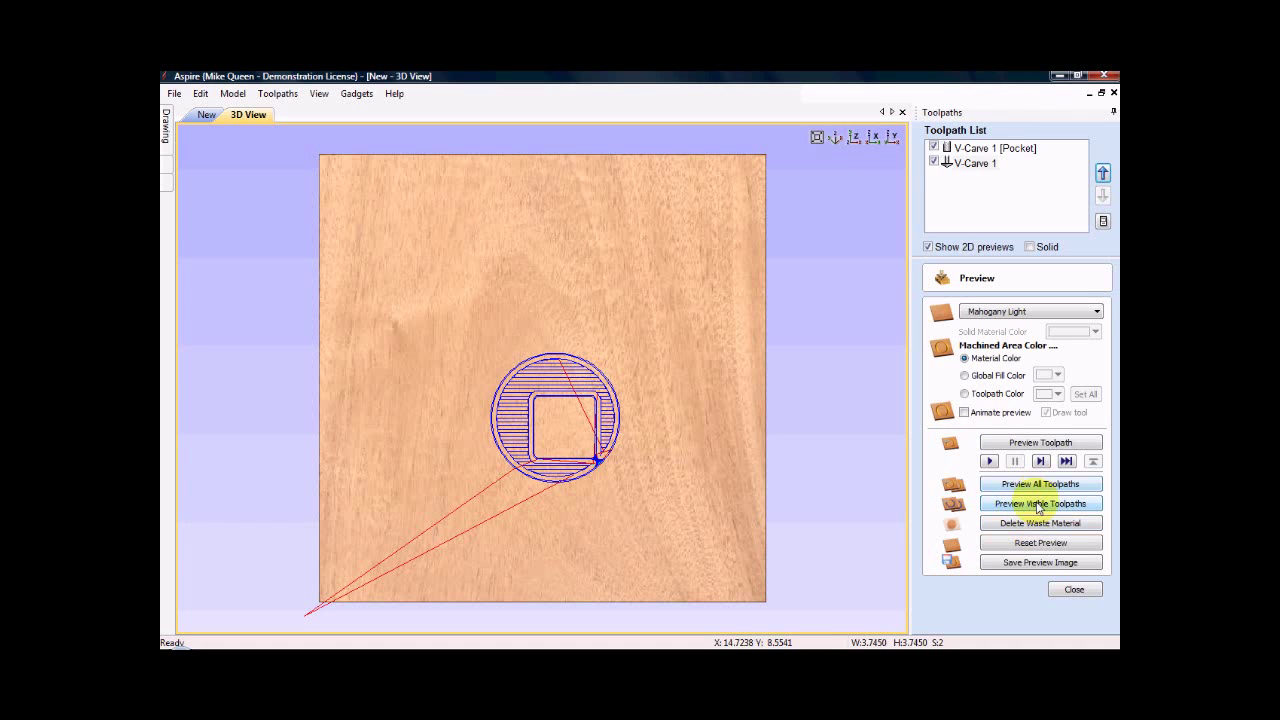
Preview the V-carve in an orbited isometric 3D view, then close the preview.
{"action": "left_click", "coordinate": [1038, 507]}
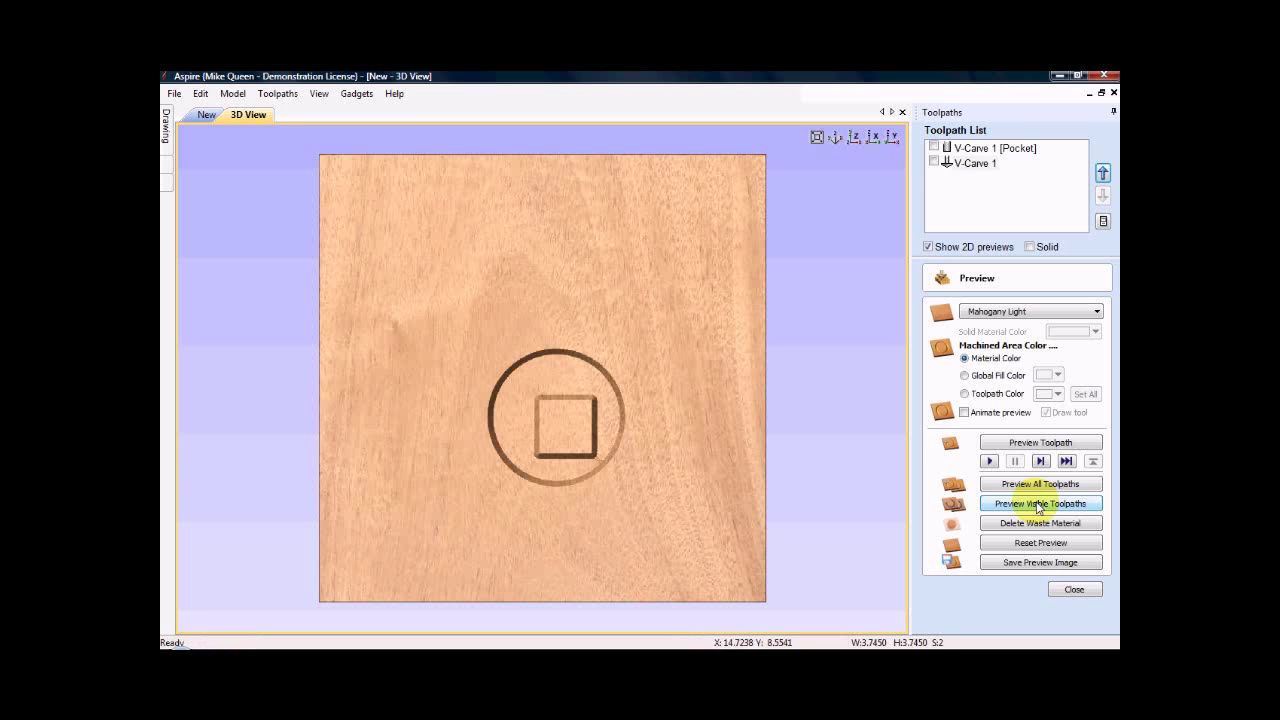
{"action": "left_click", "coordinate": [835, 137]}
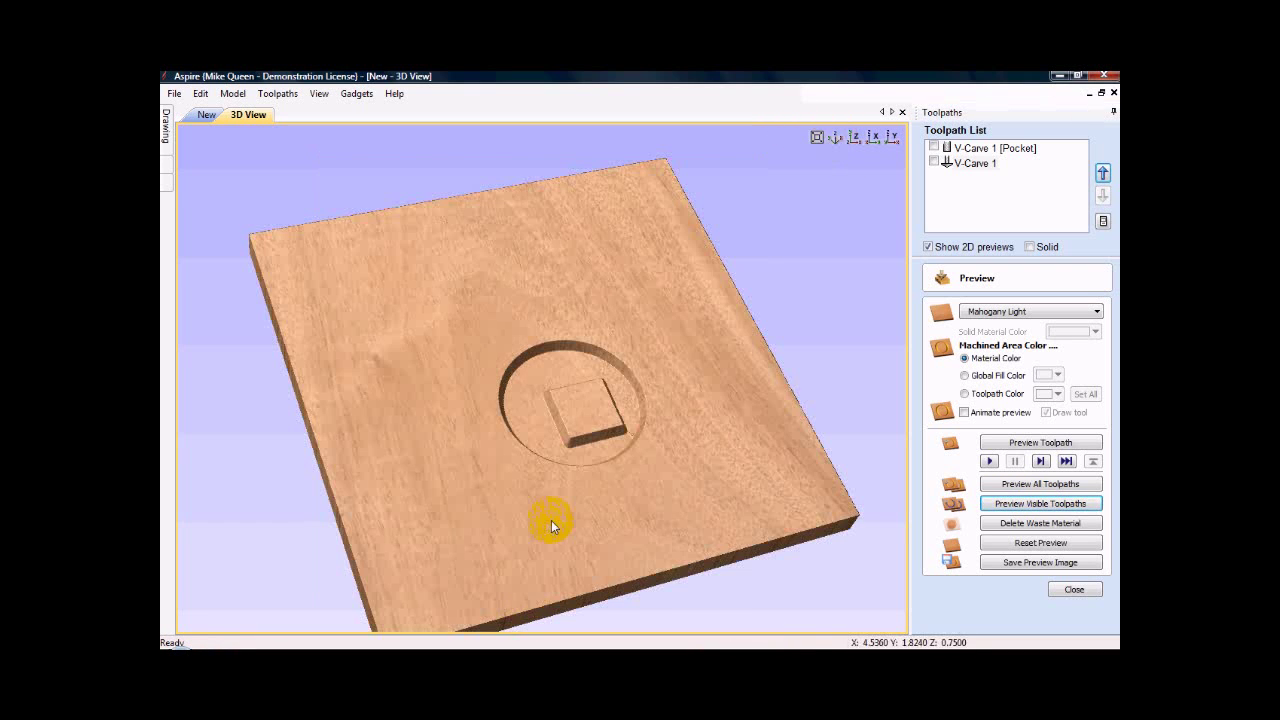
{"action": "mouse_move", "coordinate": [509, 490]}
{"action": "left_mouse_down"}
{"action": "mouse_move", "coordinate": [496, 400]}
{"action": "mouse_move", "coordinate": [487, 521]}
{"action": "mouse_move", "coordinate": [423, 540]}
{"action": "mouse_move", "coordinate": [447, 549]}
{"action": "mouse_move", "coordinate": [438, 557]}
{"action": "left_mouse_up"}
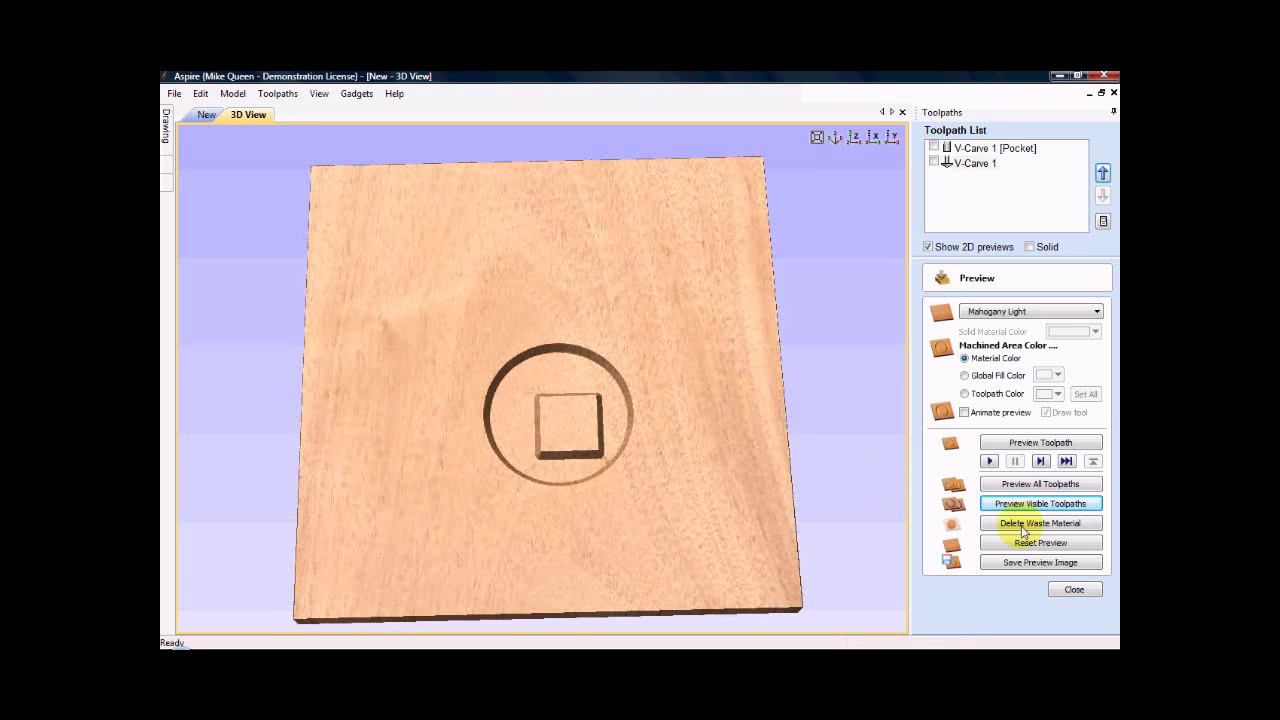
{"action": "left_click", "coordinate": [1073, 590]}
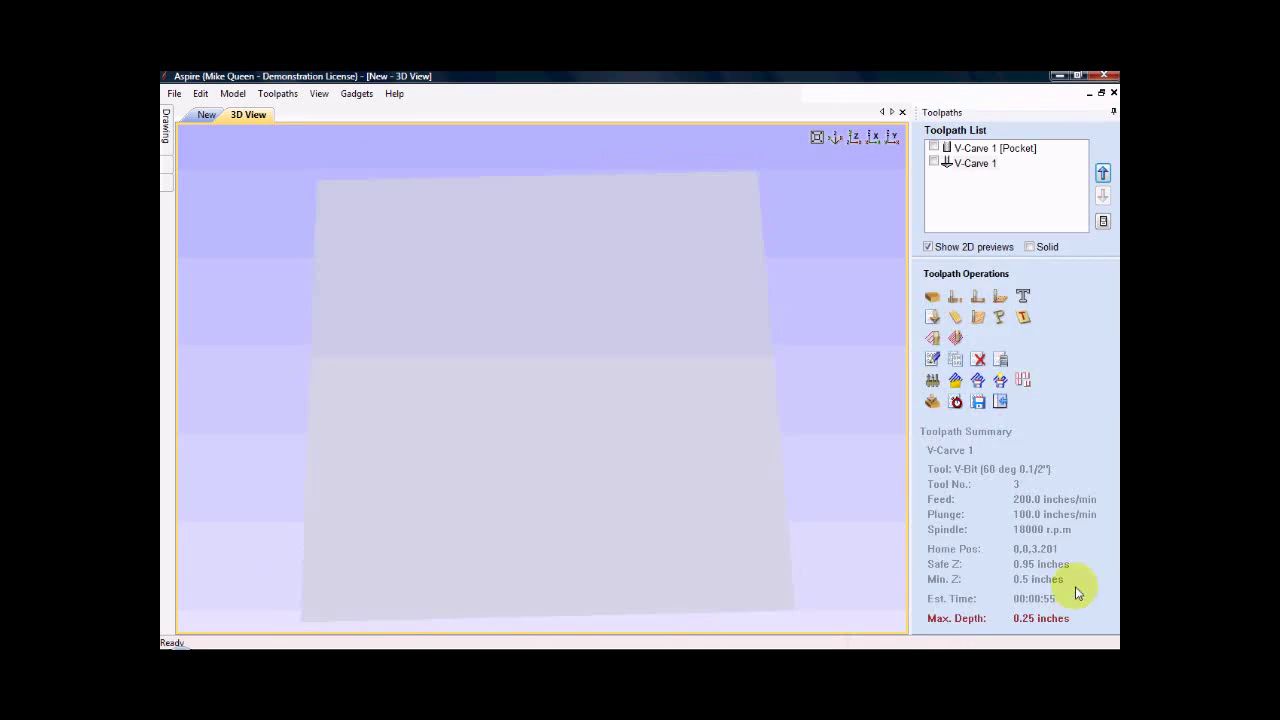
Select the outer rectangle in the 2D view and start a profile toolpath for it.
{"action": "left_click", "coordinate": [203, 116]}
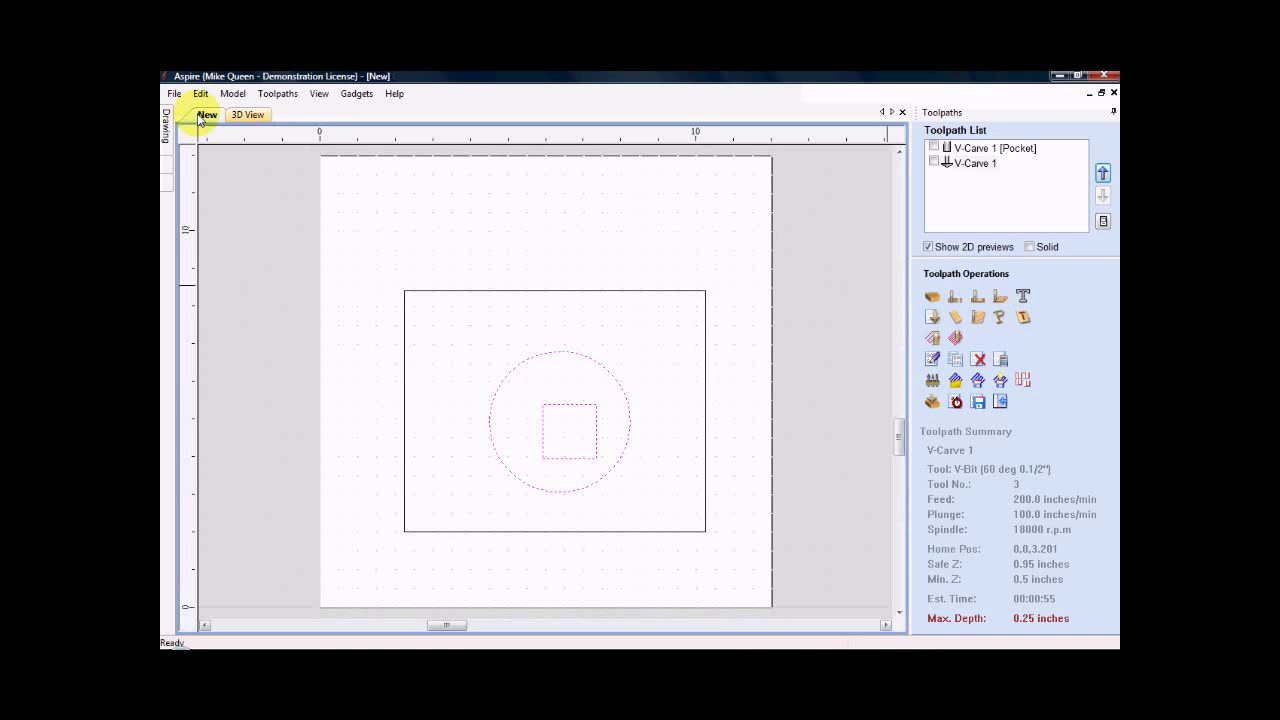
{"action": "left_click", "coordinate": [545, 294]}
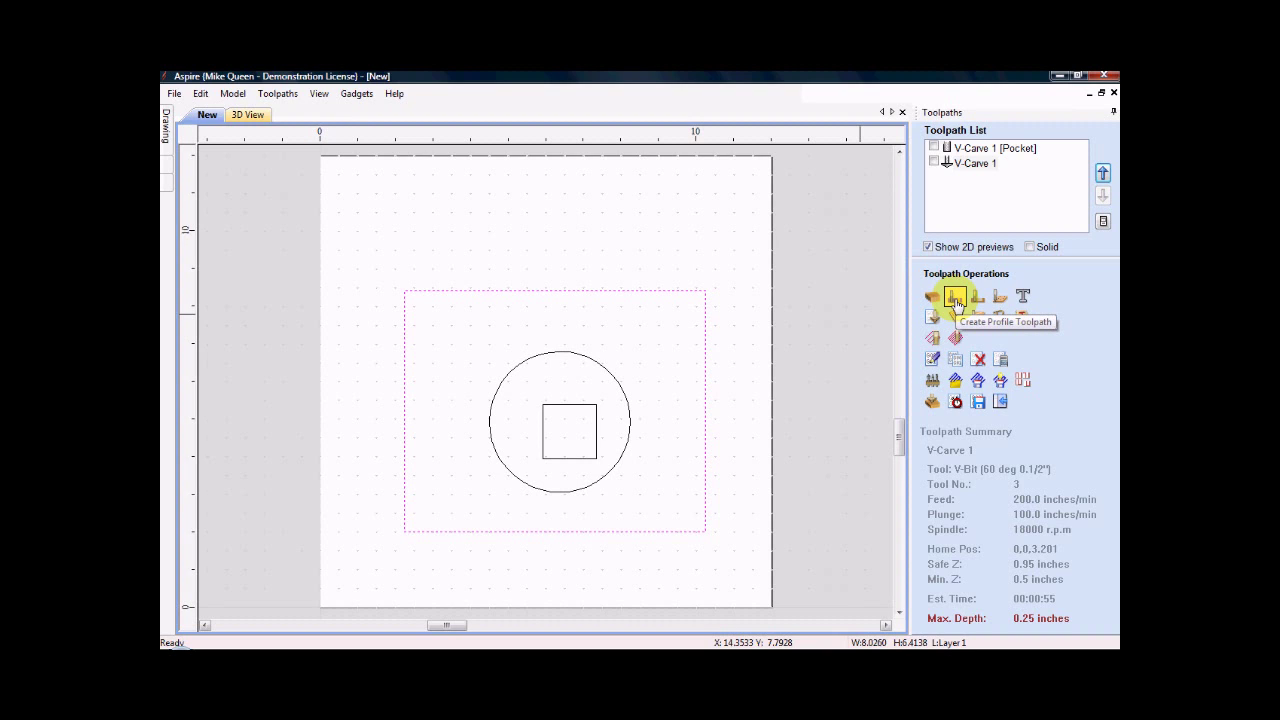
{"action": "left_click", "coordinate": [955, 298]}
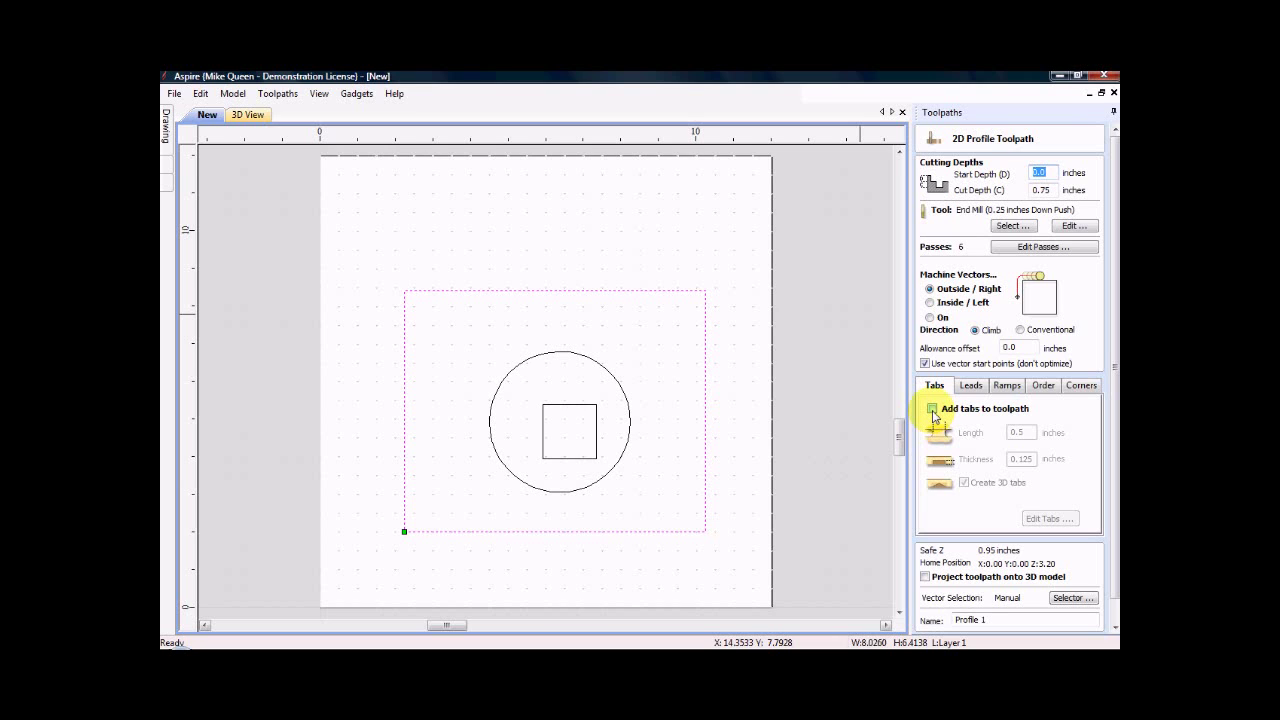
Enable holding tabs on the profile cut and add four tabs around the rectangle.
{"action": "left_click", "coordinate": [932, 409]}
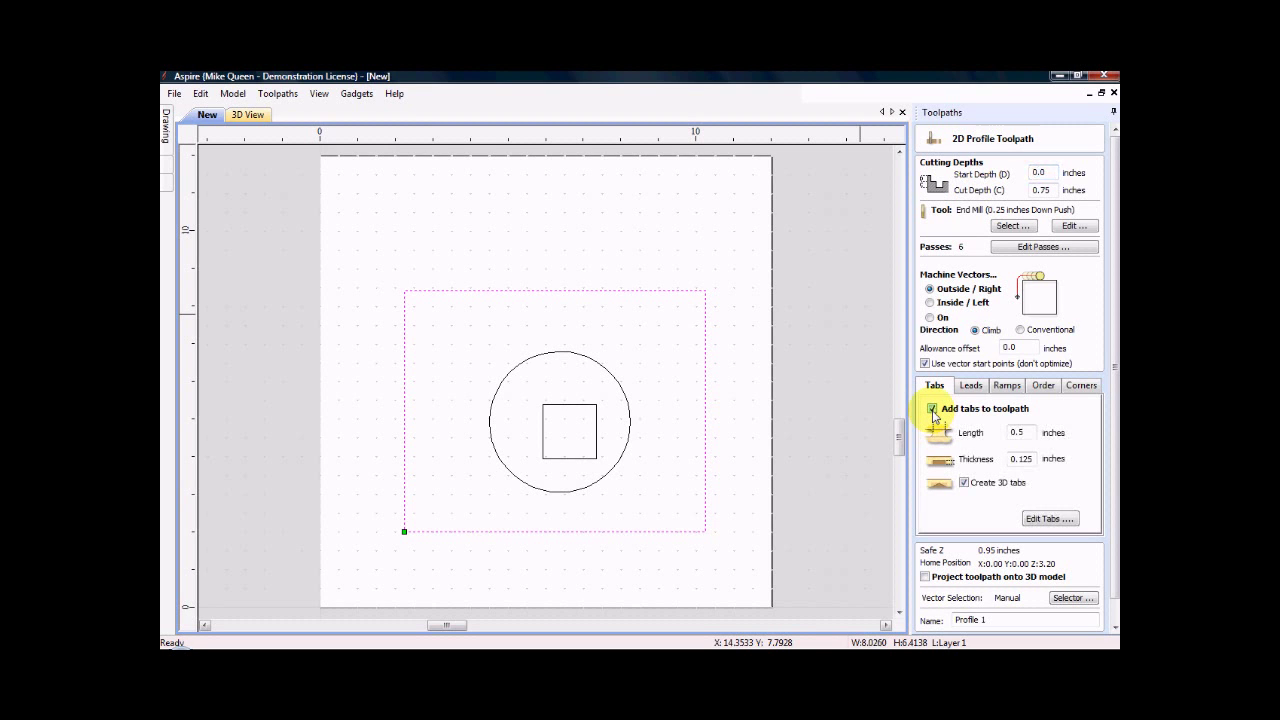
{"action": "left_click", "coordinate": [1050, 518]}
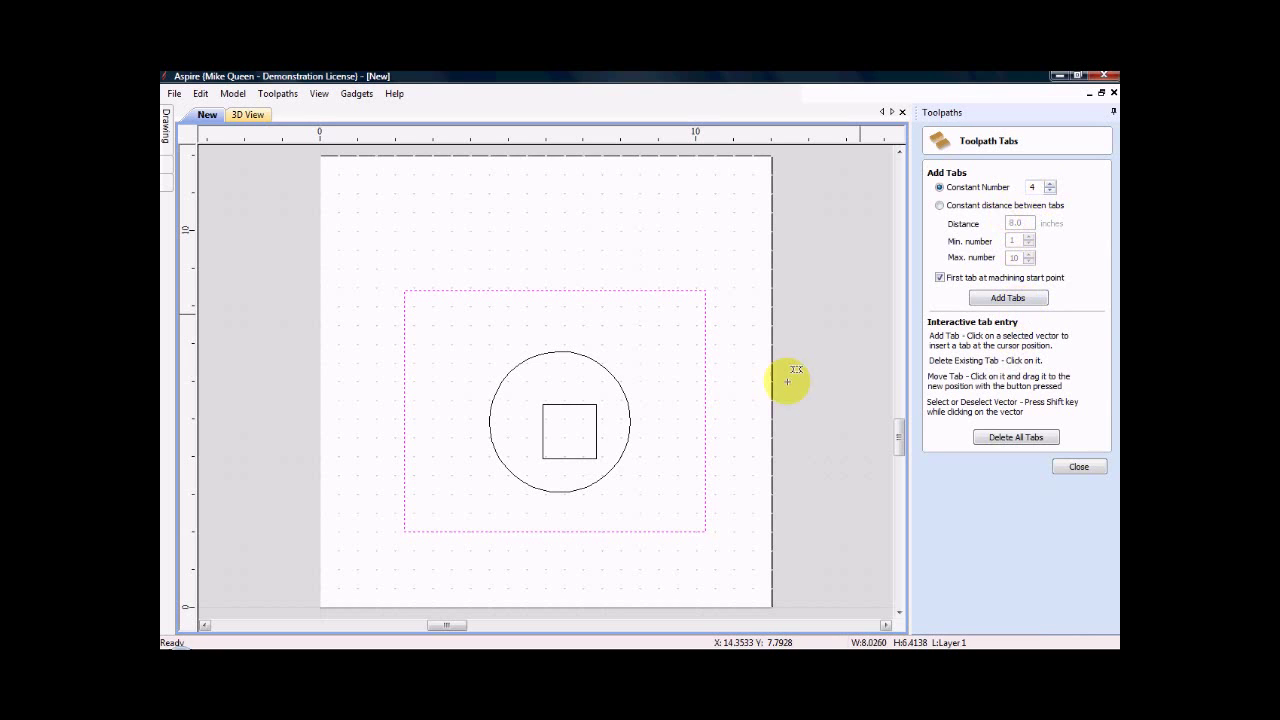
{"action": "left_click", "coordinate": [1007, 298]}
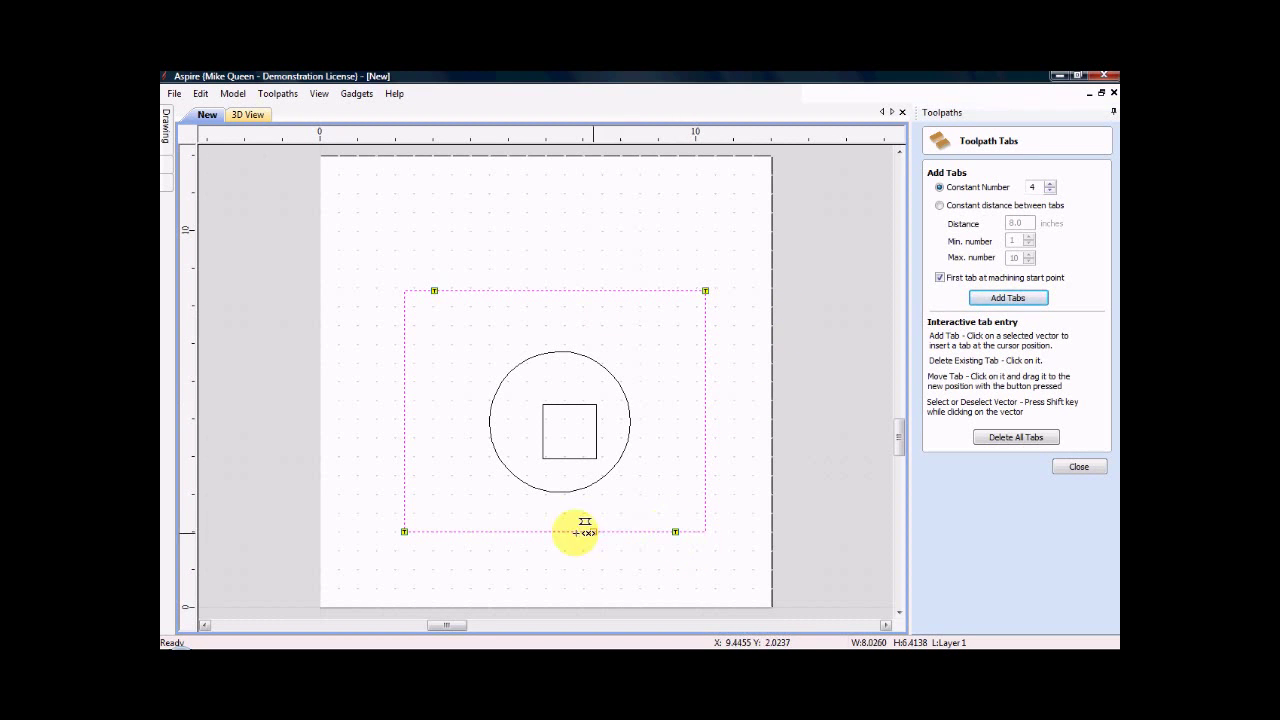
Move the tabs to the middle of the bottom, left, top and right edges.
{"action": "left_click_drag", "start_coordinate": [585, 530], "coordinate": [557, 531]}
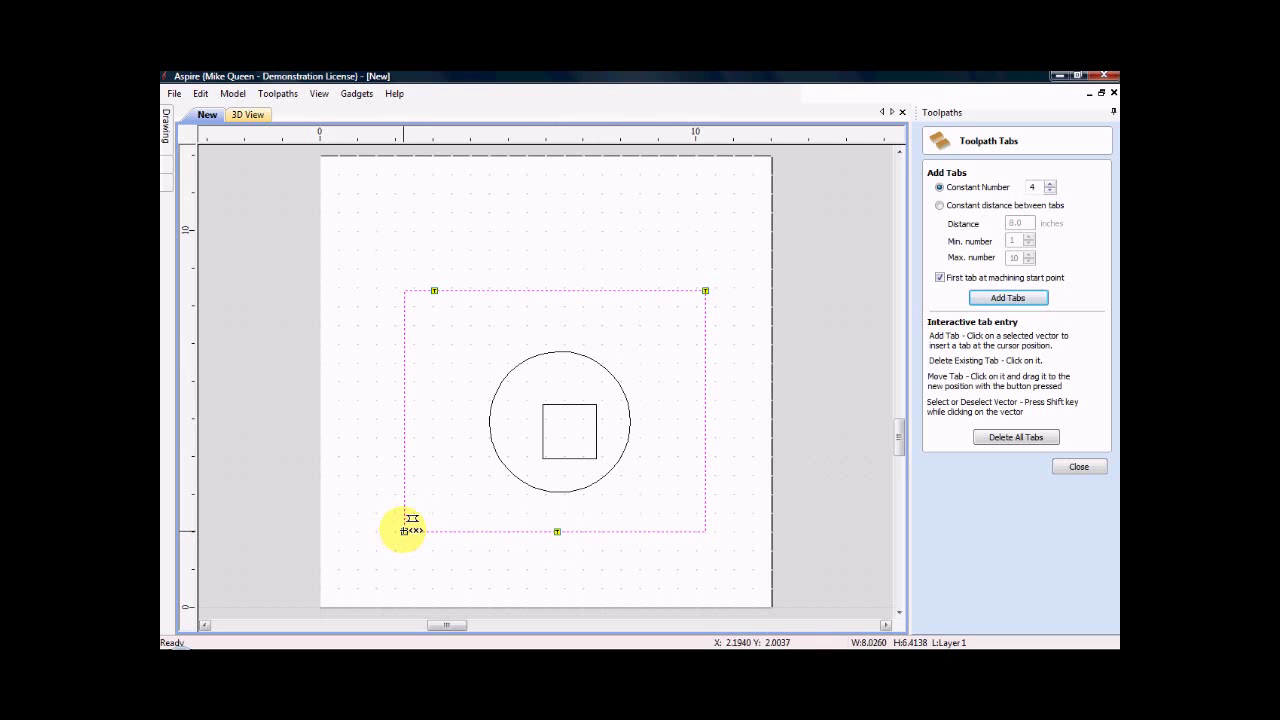
{"action": "left_click_drag", "start_coordinate": [404, 531], "coordinate": [404, 414]}
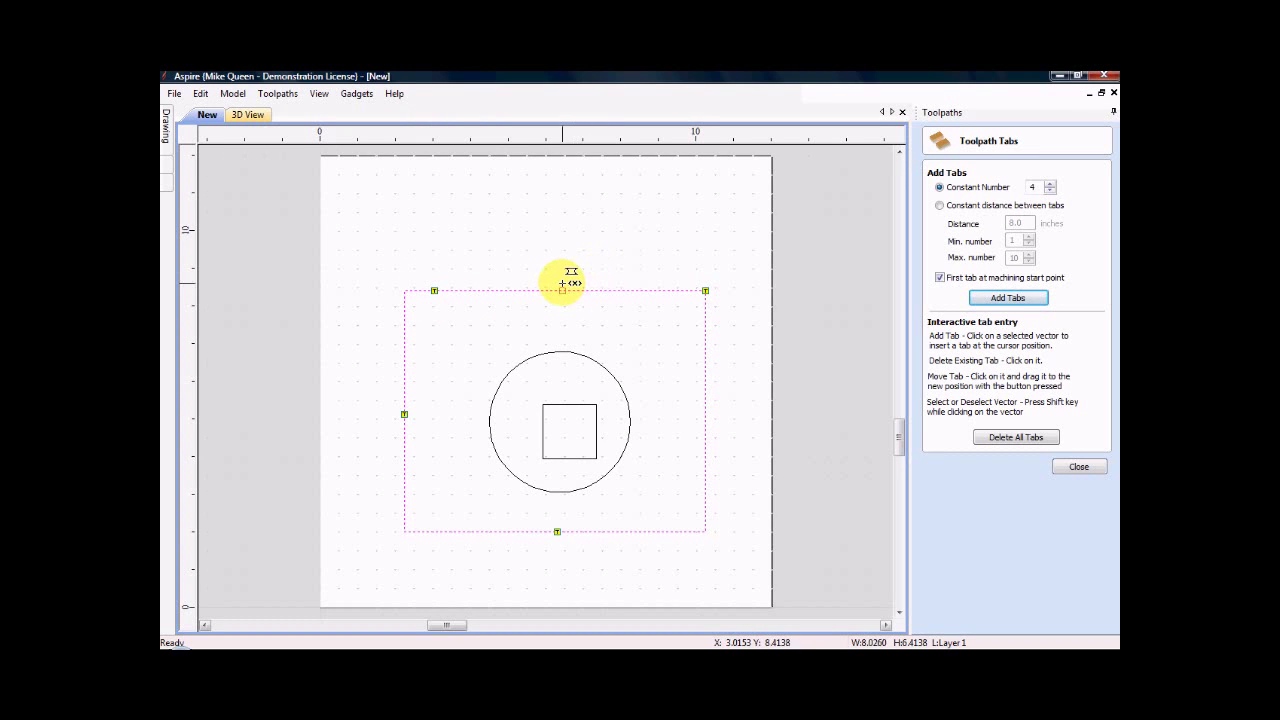
{"action": "left_click_drag", "start_coordinate": [563, 284], "coordinate": [562, 290]}
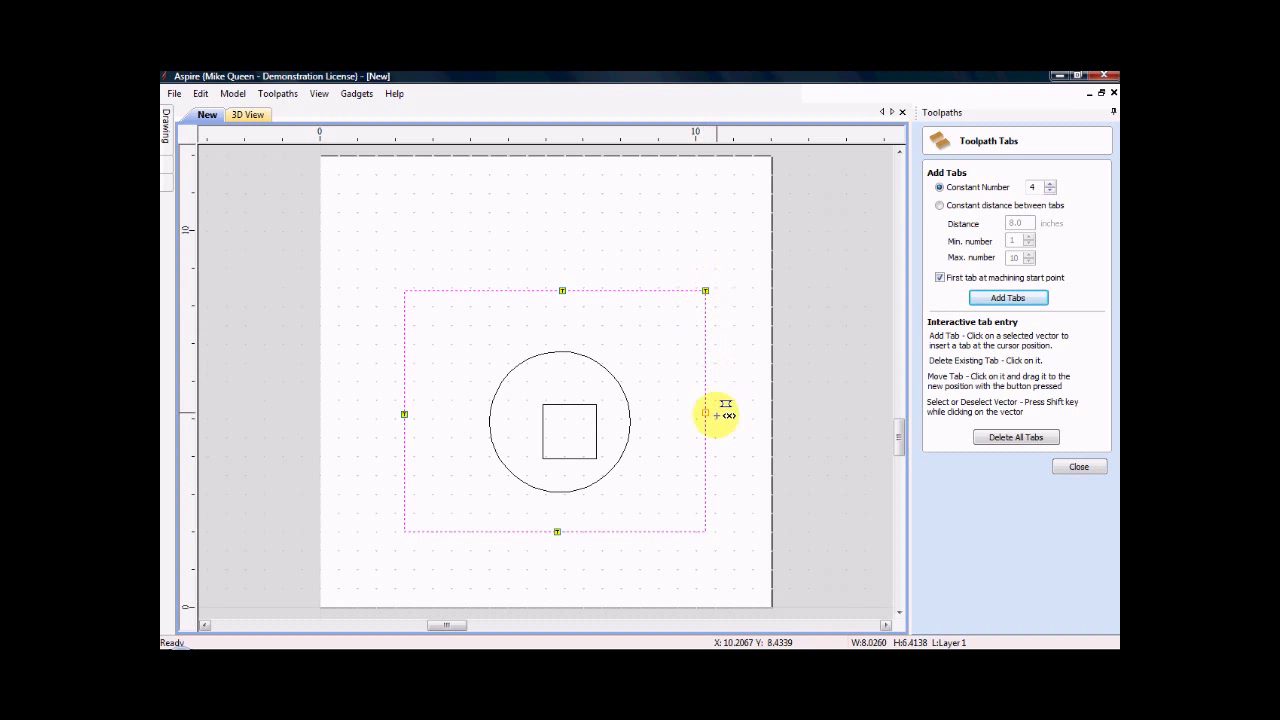
{"action": "left_click_drag", "start_coordinate": [708, 413], "coordinate": [706, 419]}
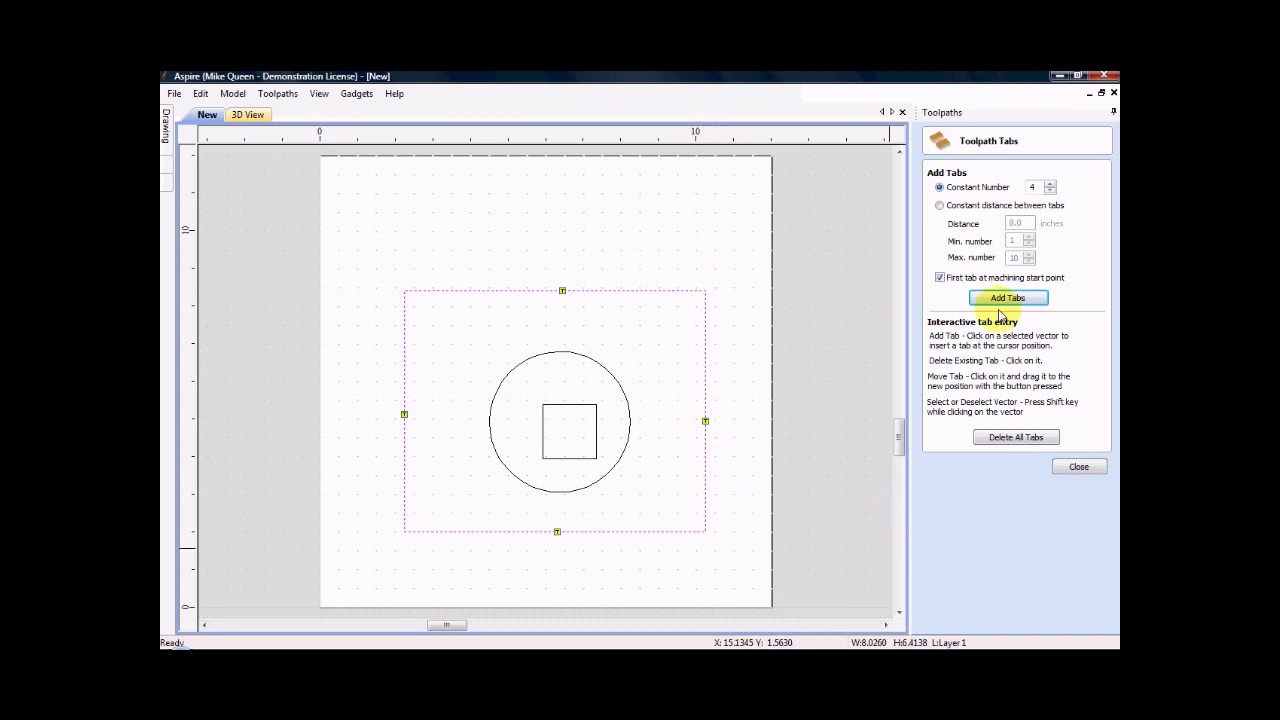
Finish tab placement and calculate the Profile 1 toolpath.
{"action": "left_click", "coordinate": [1084, 468]}
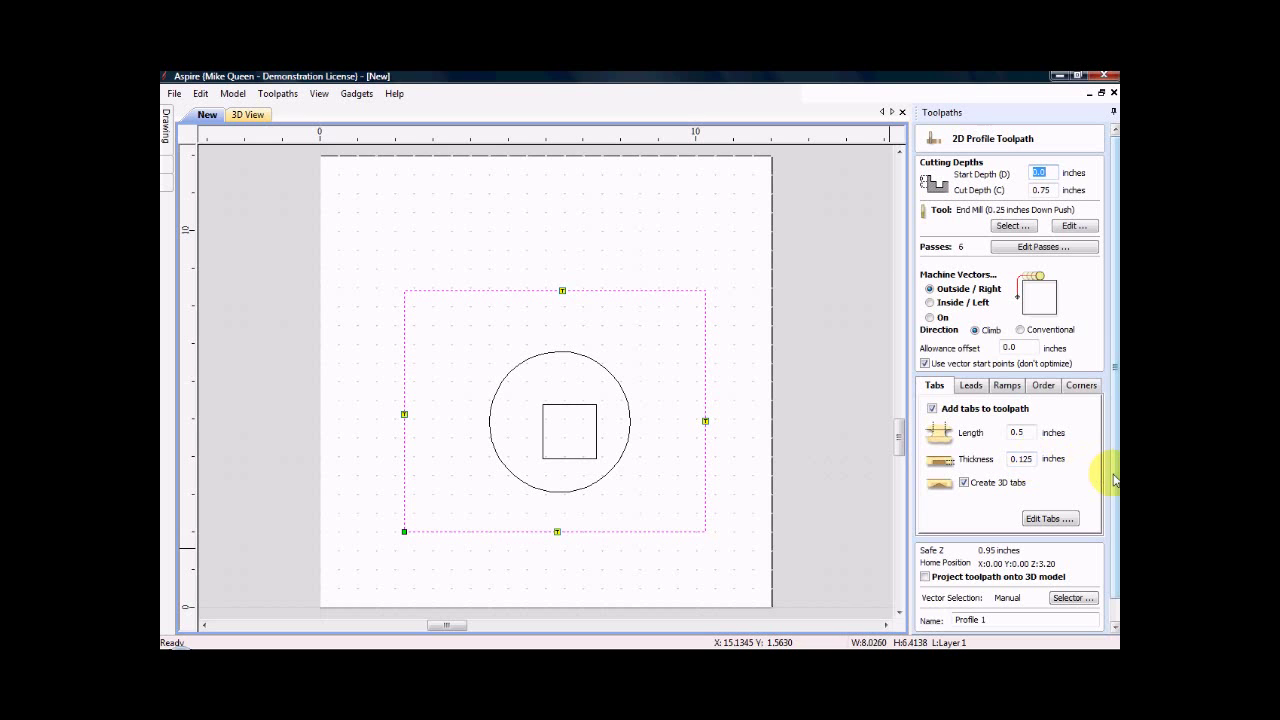
{"action": "left_click_drag", "start_coordinate": [1113, 480], "coordinate": [1108, 530]}
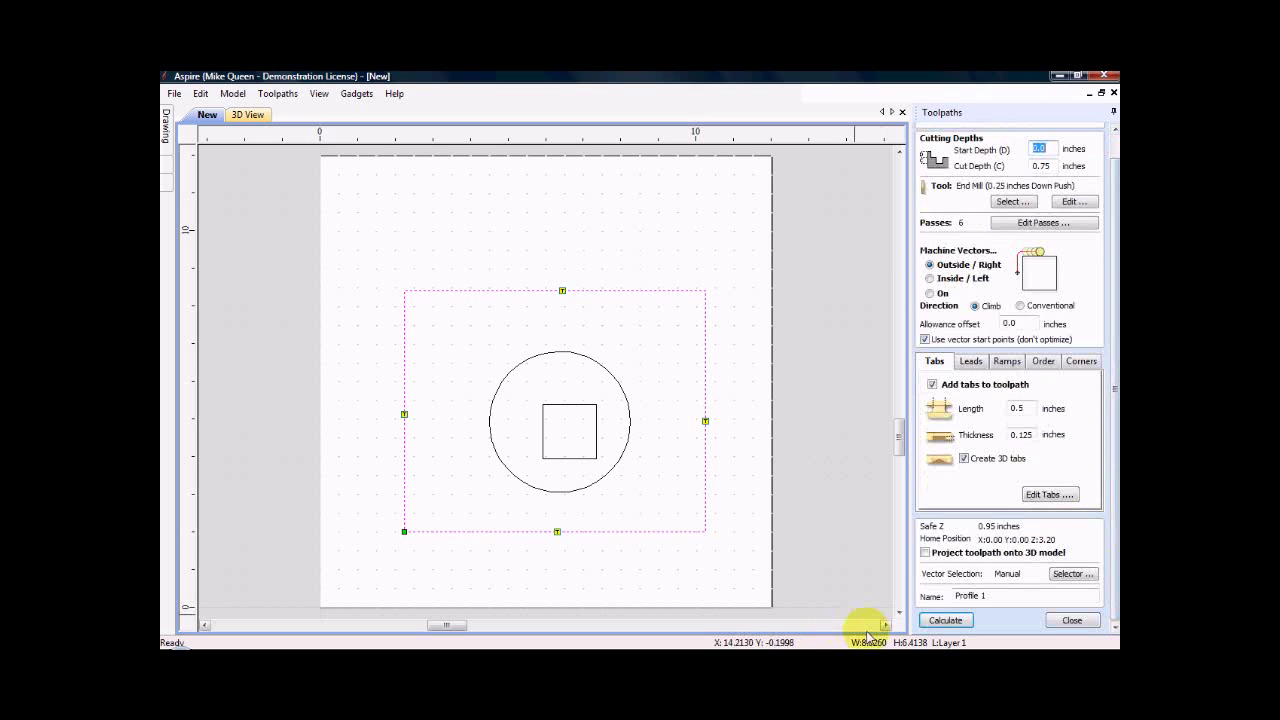
{"action": "left_click", "coordinate": [940, 621]}
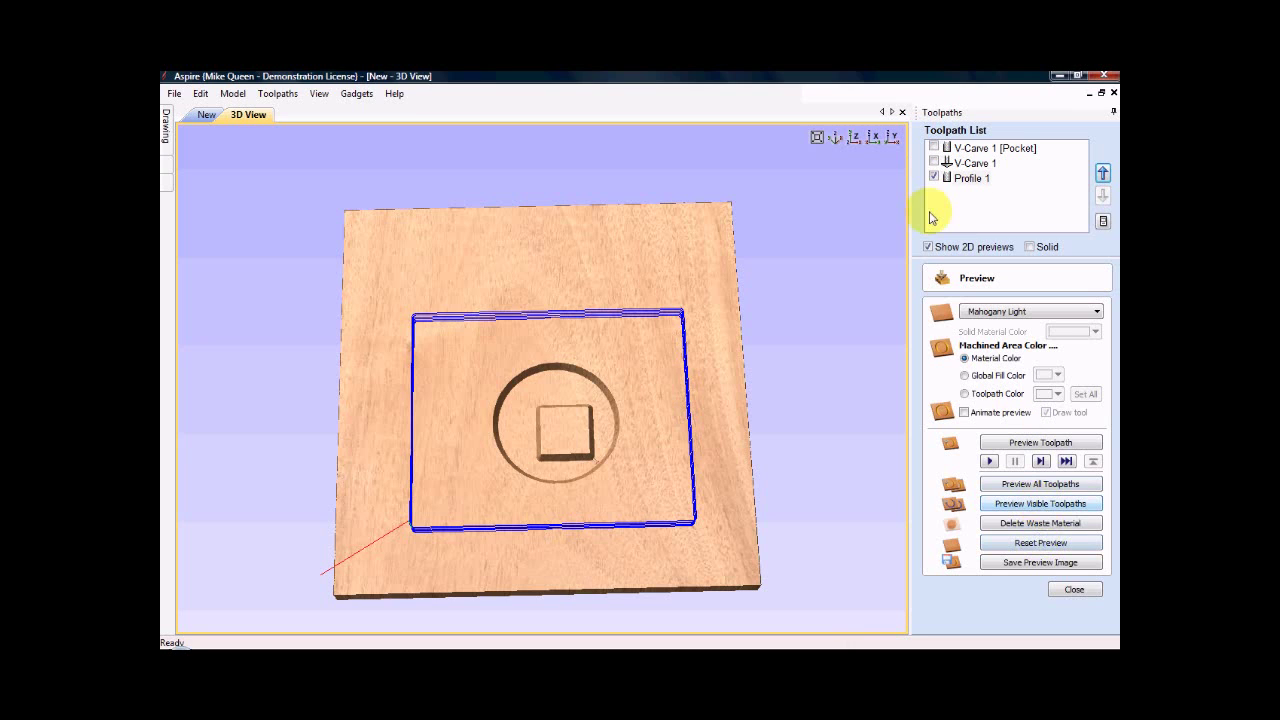
Hide the pocket and V-carve toolpaths and preview the tabbed profile cut from the top.
{"action": "left_click", "coordinate": [933, 163]}
{"action": "left_click", "coordinate": [933, 178]}
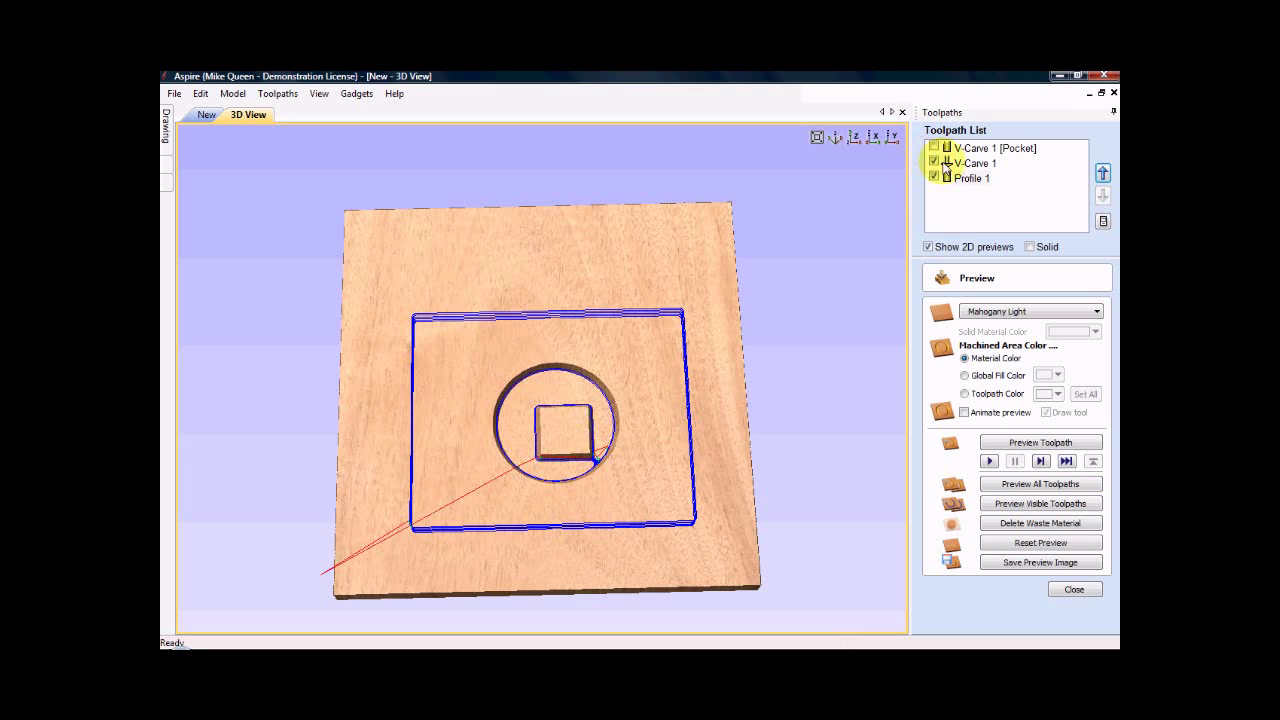
{"action": "left_click", "coordinate": [933, 148]}
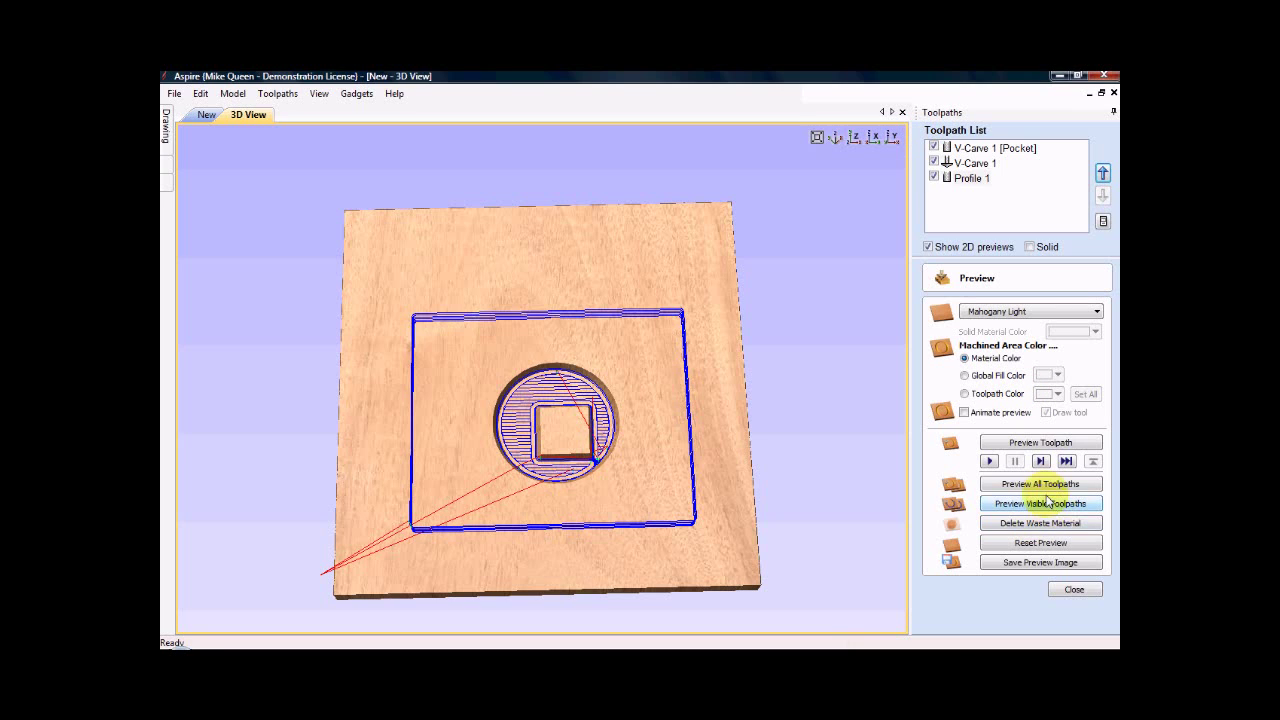
{"action": "left_click", "coordinate": [934, 148]}
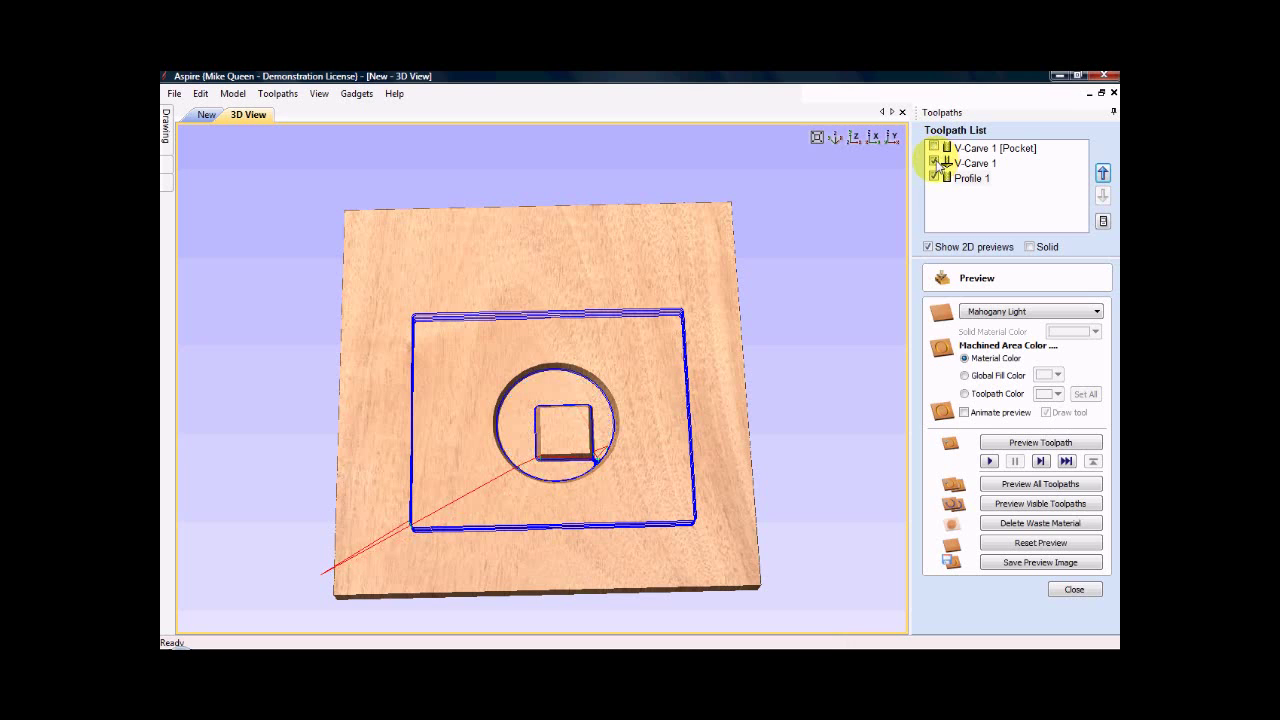
{"action": "left_click", "coordinate": [934, 163]}
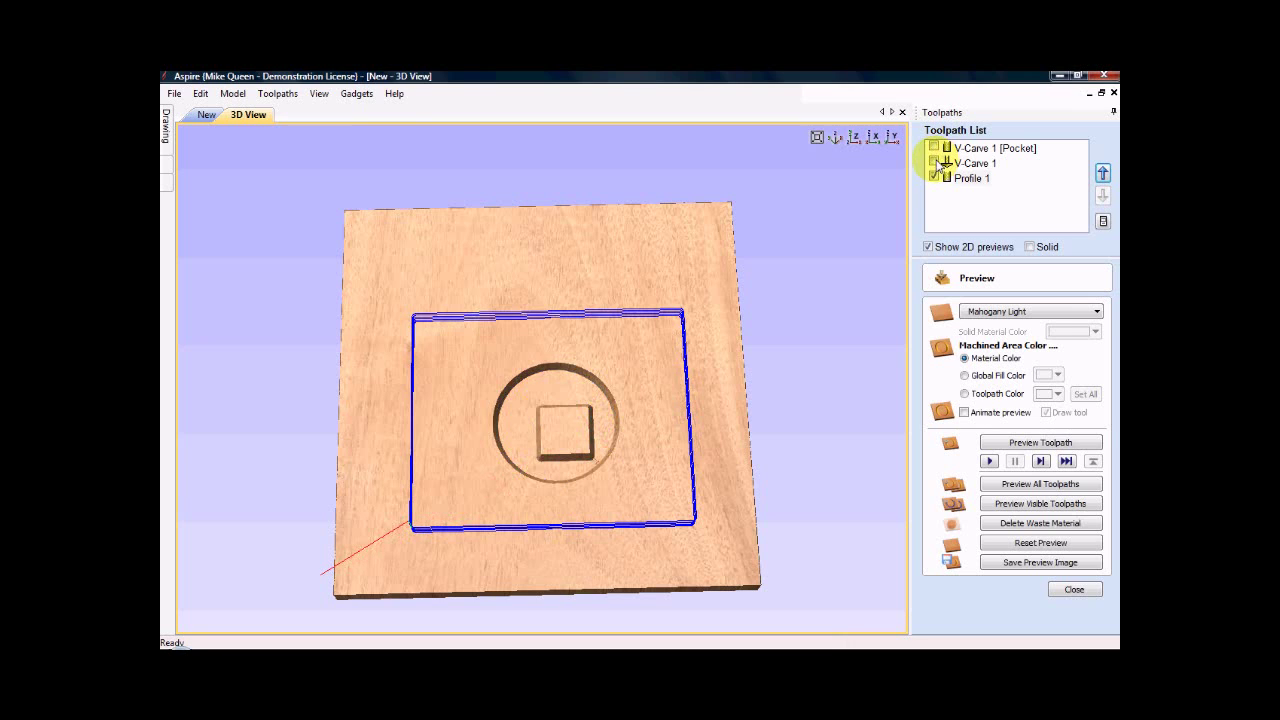
{"action": "left_click", "coordinate": [1048, 504]}
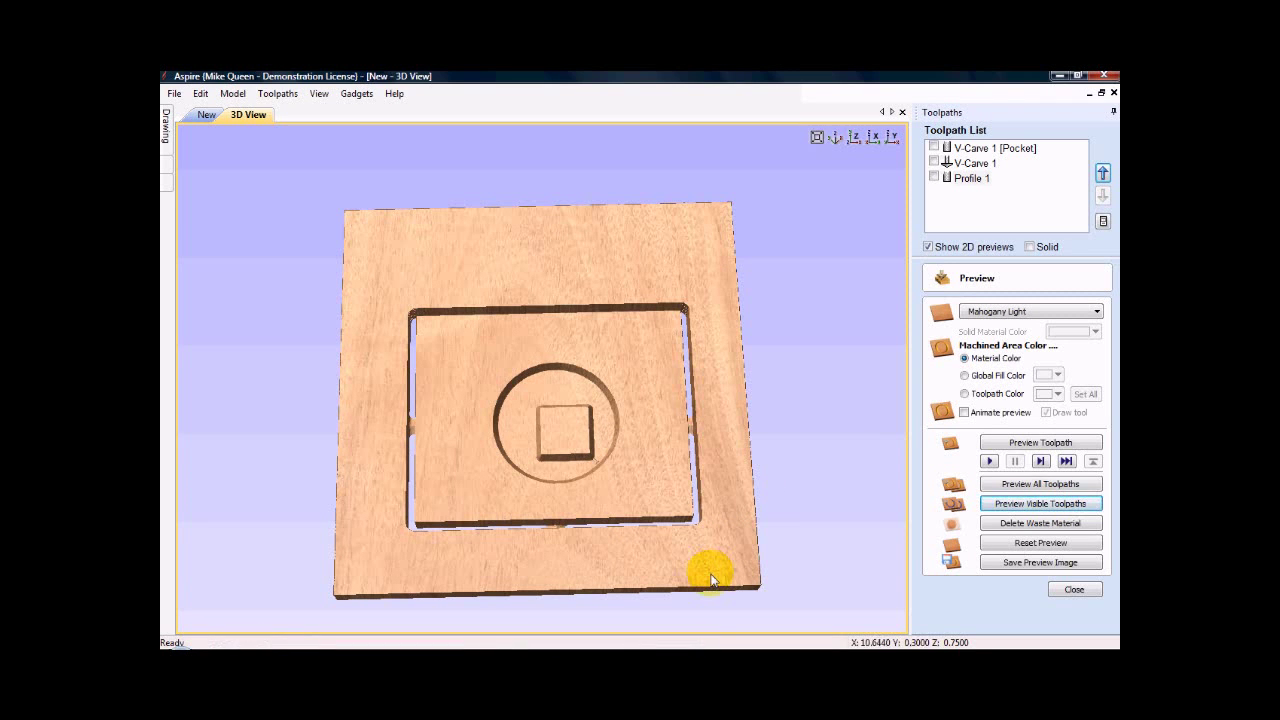
{"action": "left_click", "coordinate": [854, 142]}
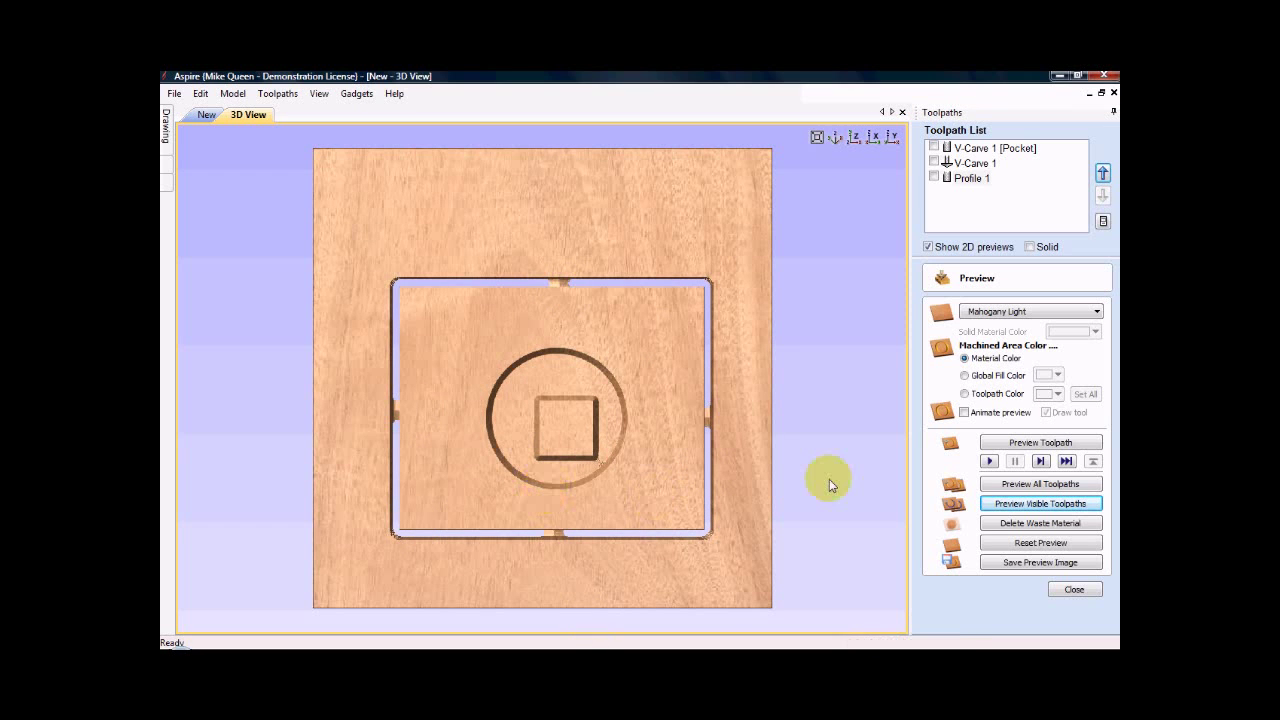
Reset the preview, machine all toolpaths in preview, then close it.
{"action": "left_click", "coordinate": [1036, 545]}
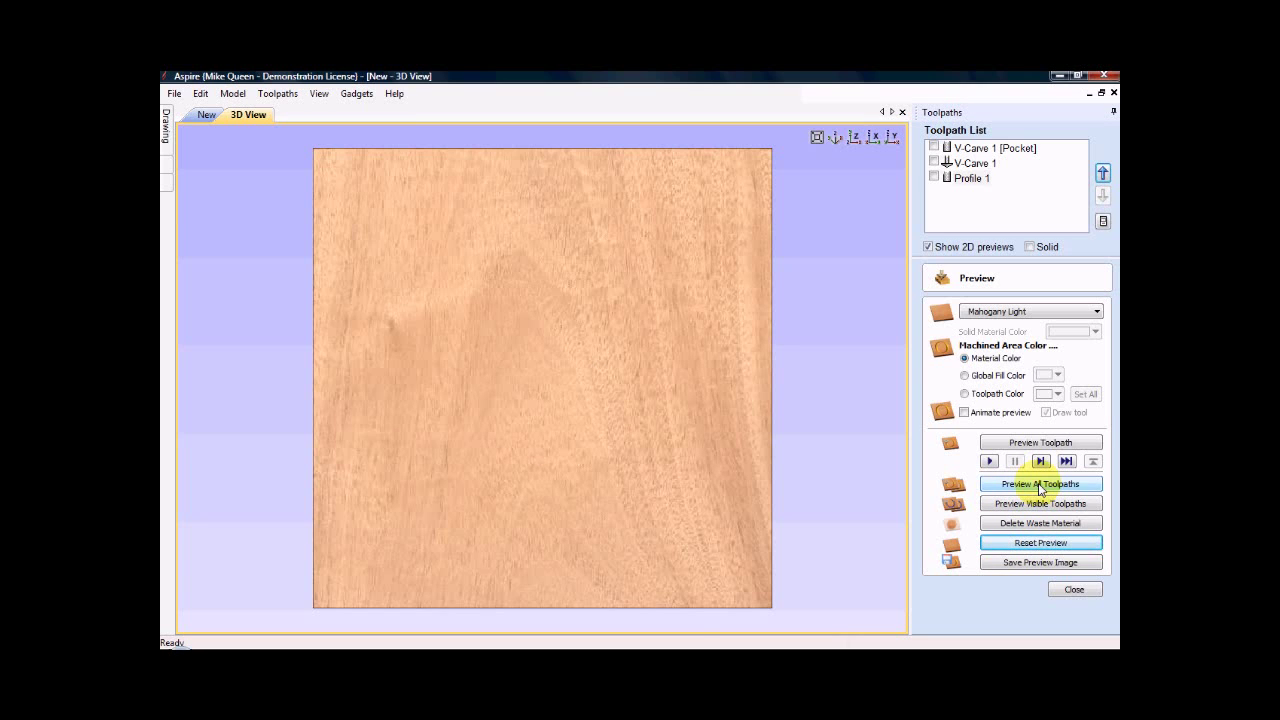
{"action": "left_click", "coordinate": [1040, 484]}
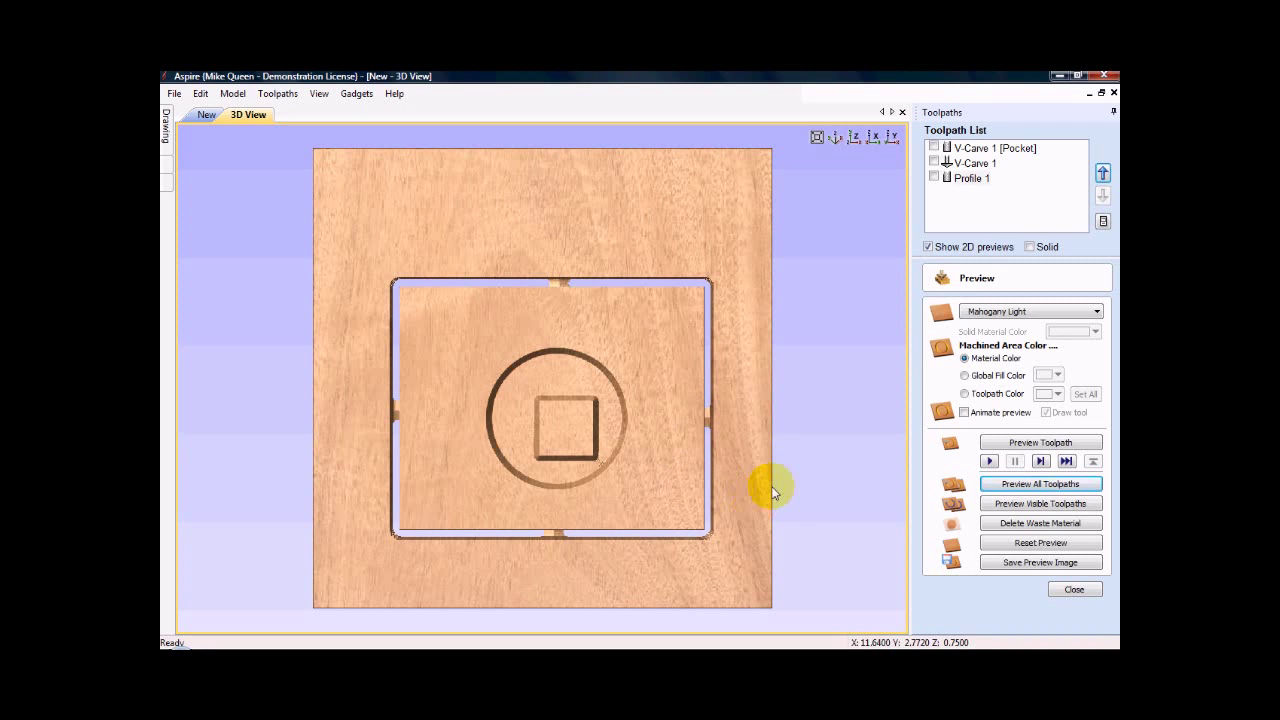
{"action": "left_click", "coordinate": [1074, 590]}
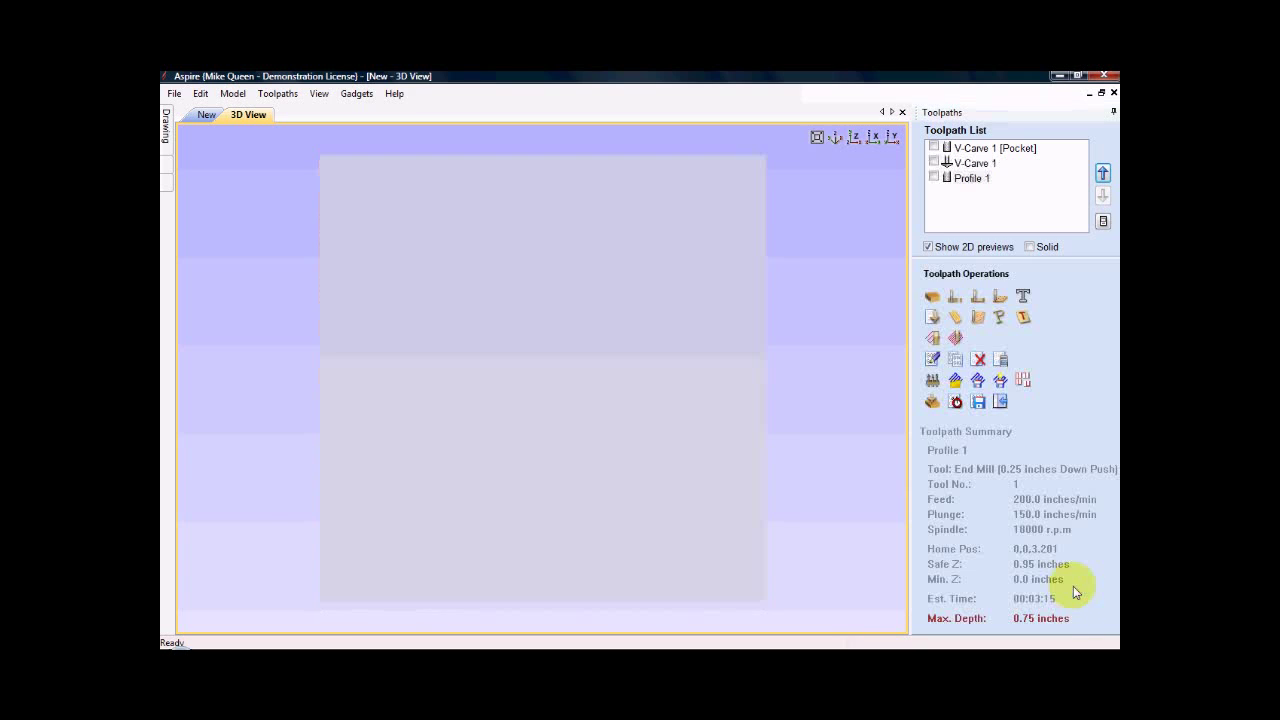
Tick the pocket, V-Carve and profile toolpaths for saving.
{"action": "left_click", "coordinate": [979, 404]}
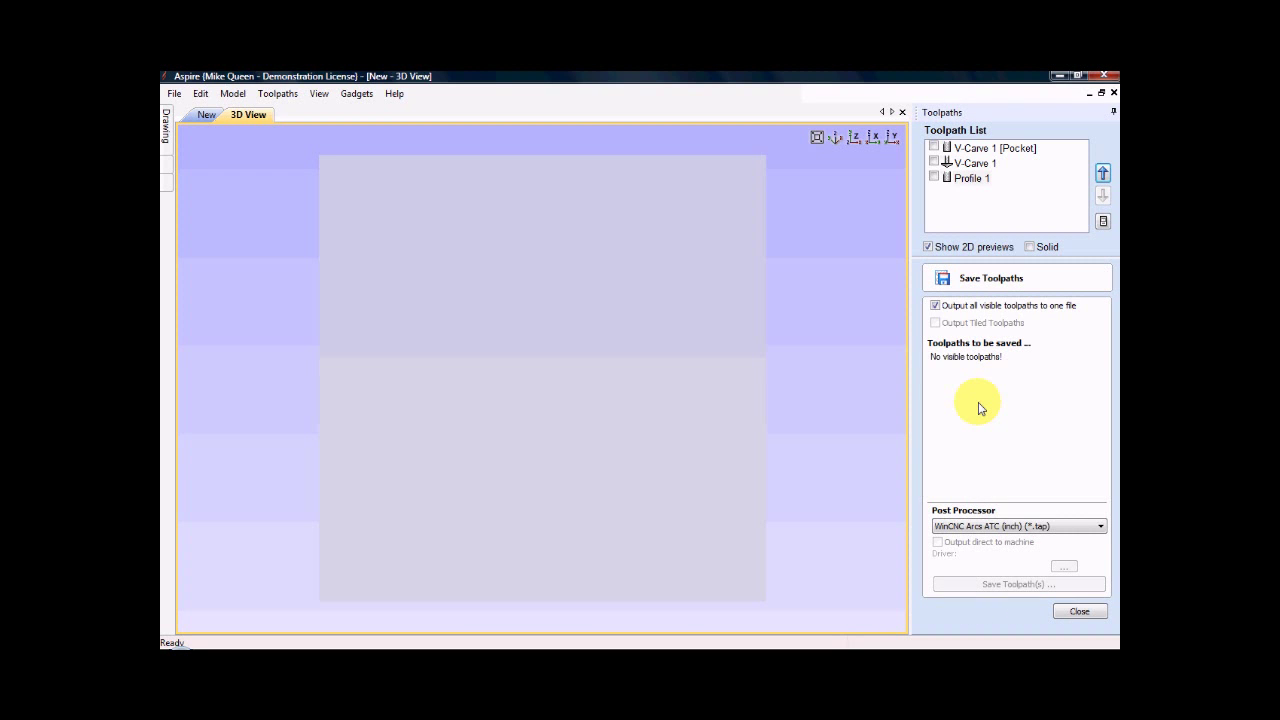
{"action": "left_click", "coordinate": [934, 148]}
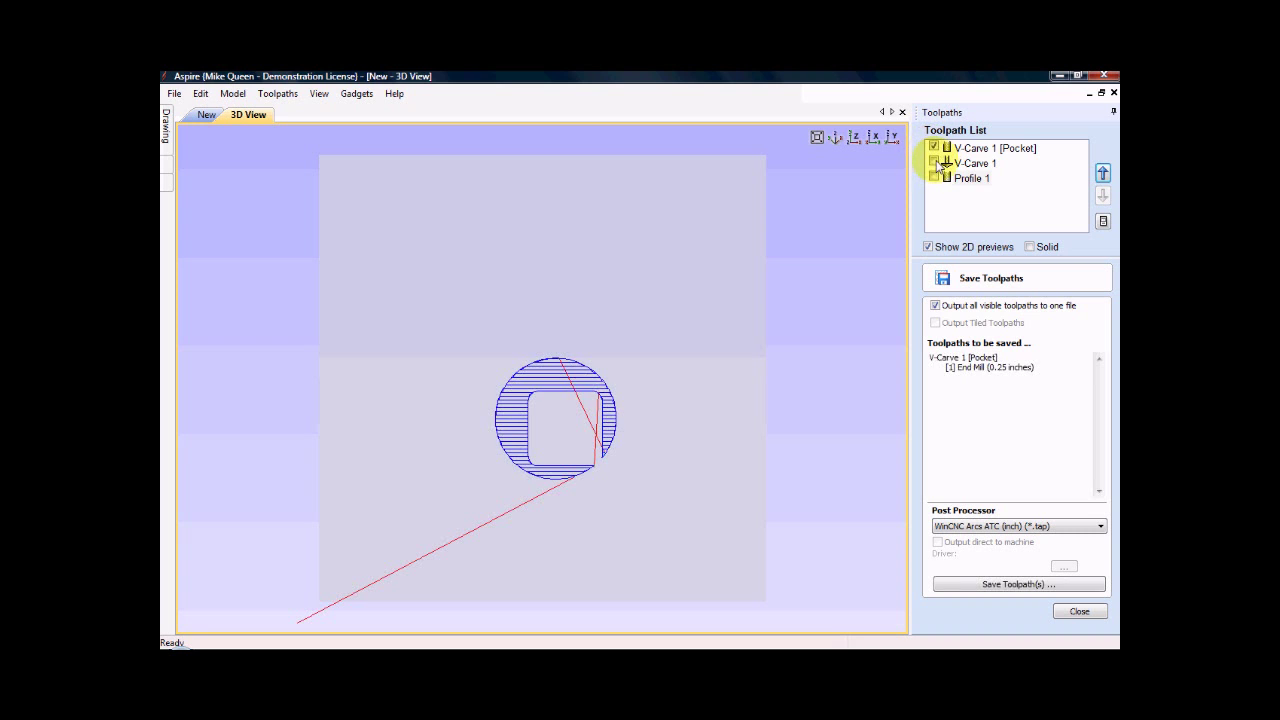
{"action": "left_click", "coordinate": [934, 163]}
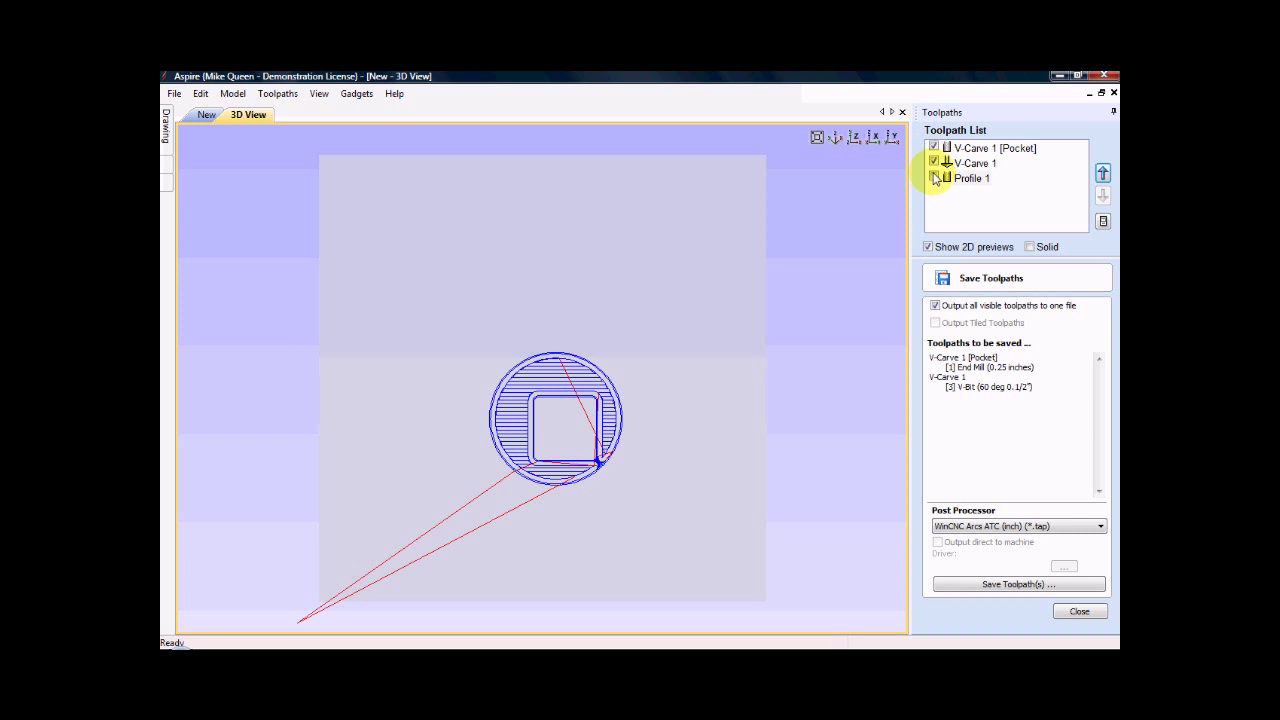
{"action": "left_click", "coordinate": [934, 178]}
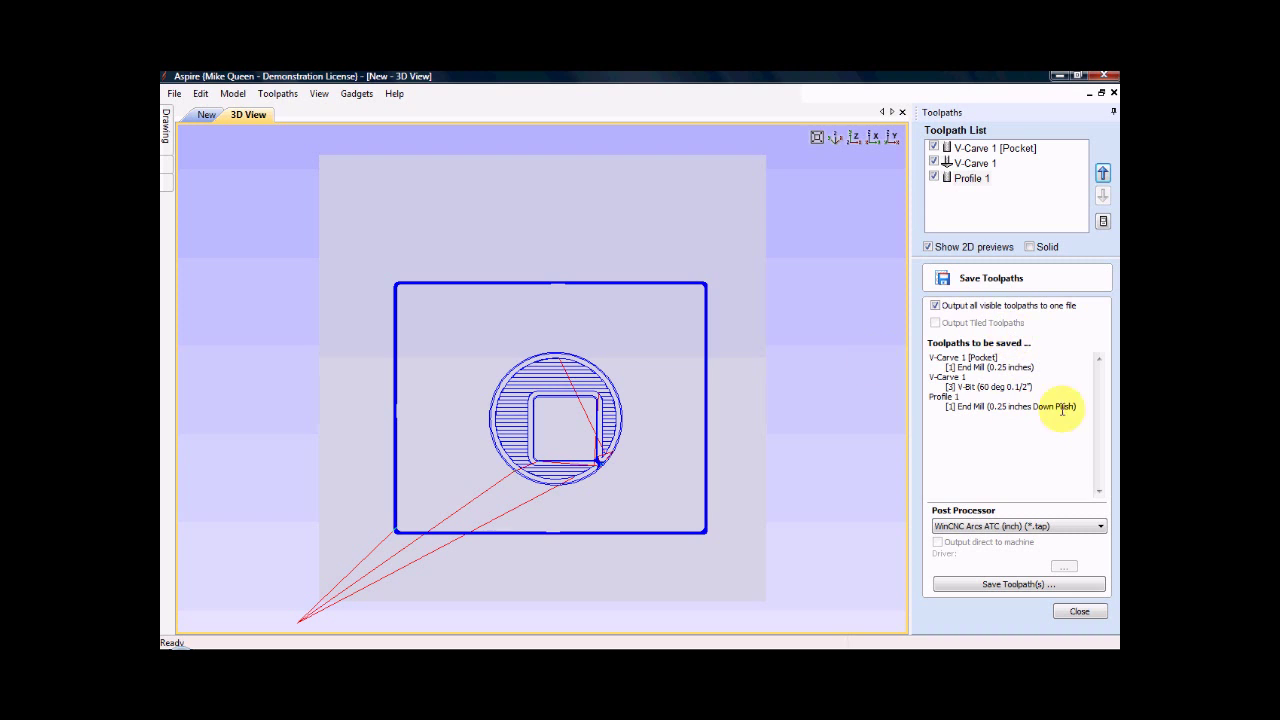
Keep the WinCNC Arcs ATC (inch) post processor and bring up the .tap save dialog.
{"action": "left_click", "coordinate": [1101, 526]}
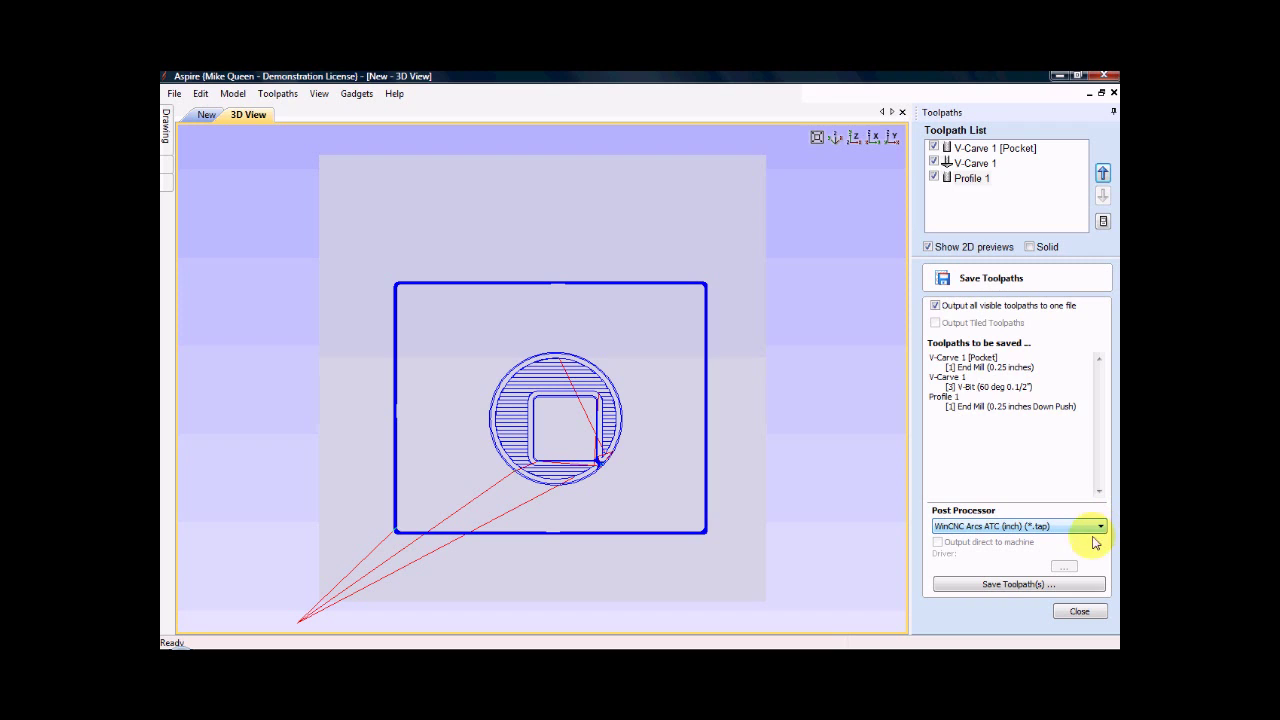
{"action": "left_click", "coordinate": [993, 592]}
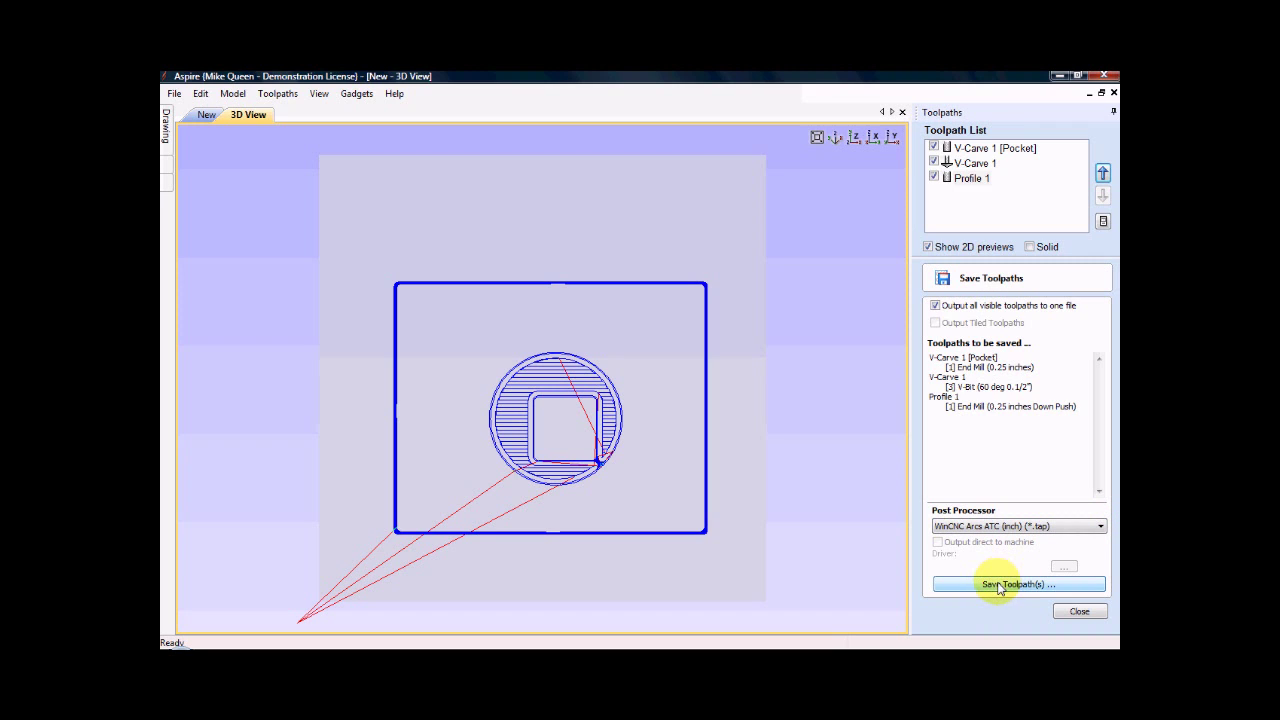
{"action": "left_click", "coordinate": [1101, 527]}
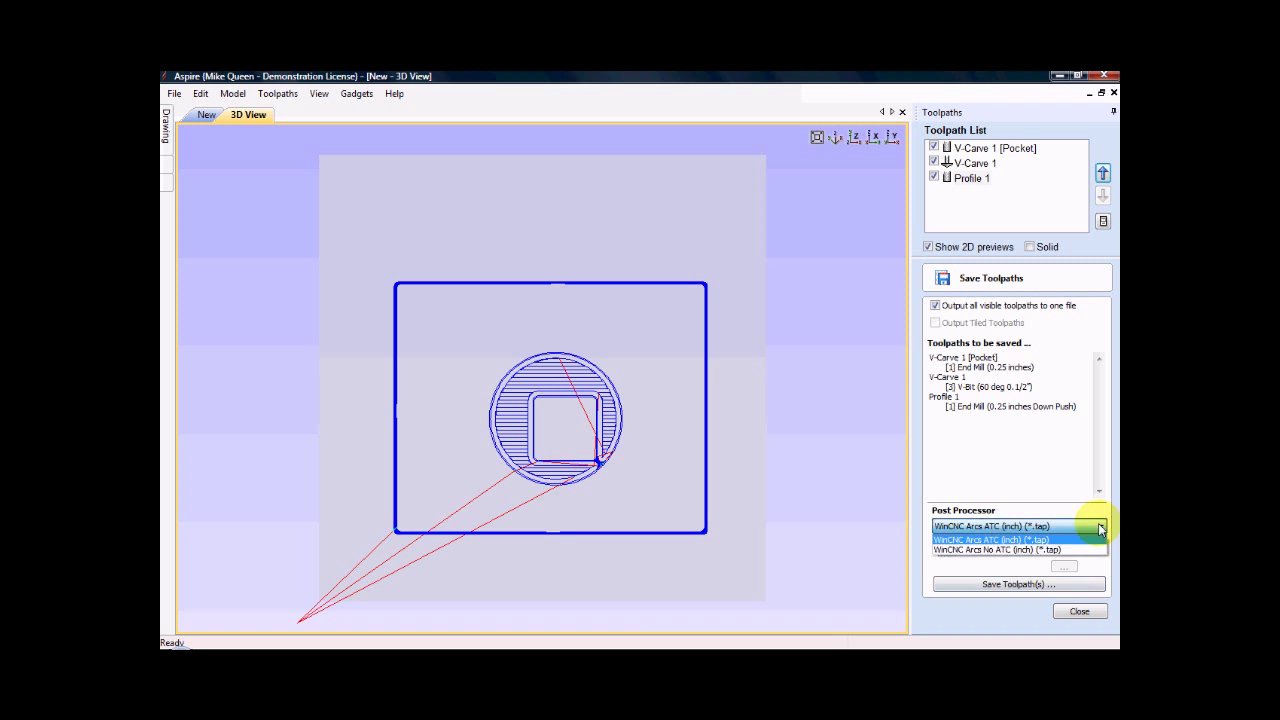
{"action": "left_click", "coordinate": [1101, 528]}
{"action": "left_click", "coordinate": [1030, 588]}
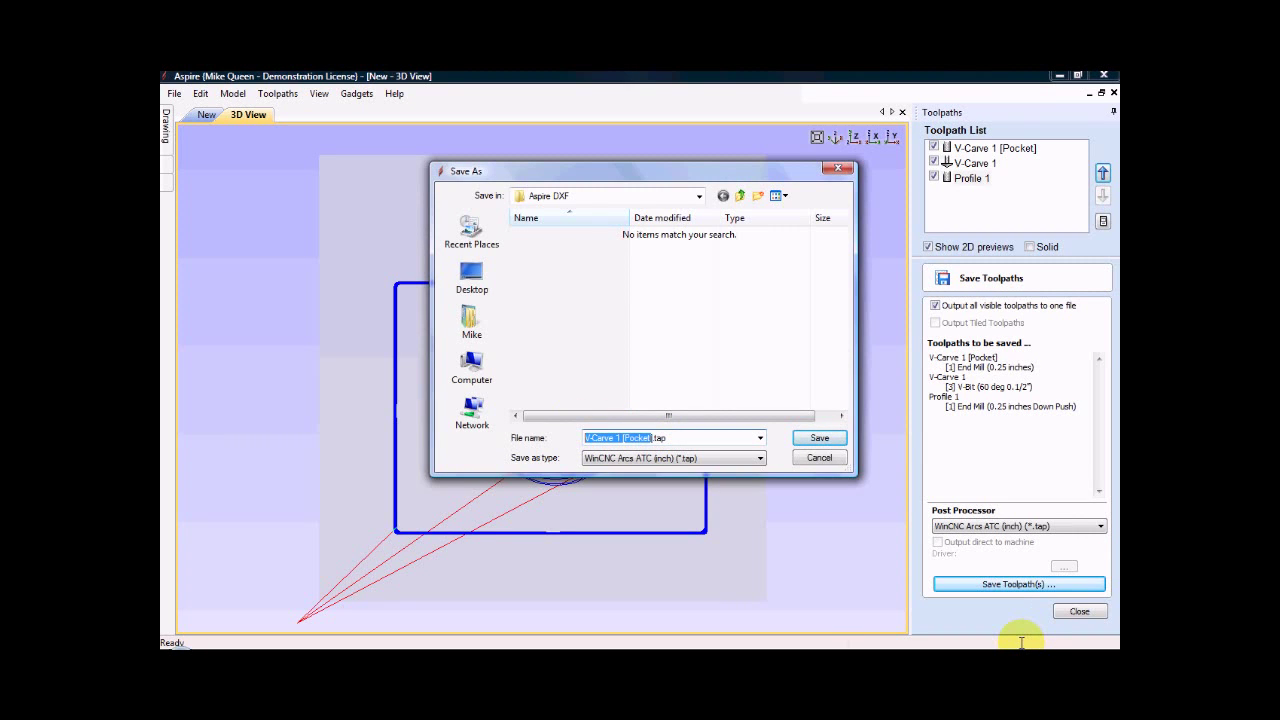
Save all three toolpaths as Test.tap in the Desktop folder.
{"action": "type", "text": "Test"}
{"action": "left_click", "coordinate": [471, 280]}
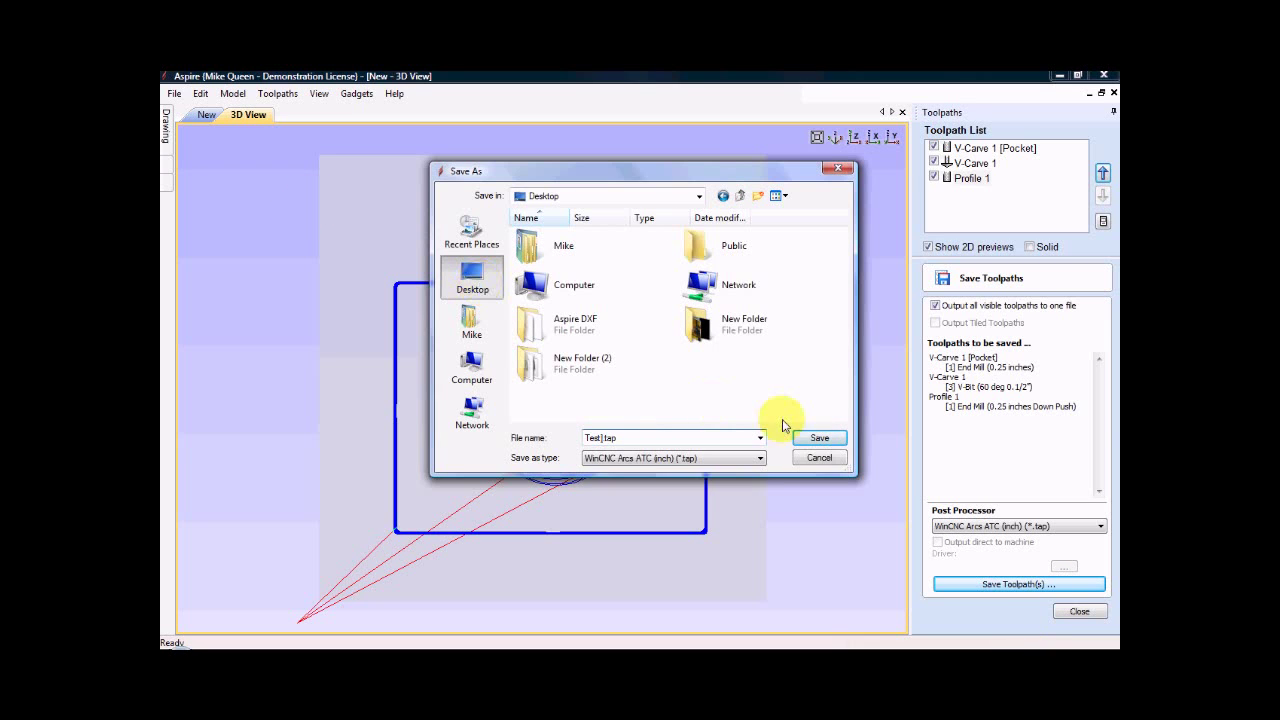
{"action": "left_click", "coordinate": [820, 440]}
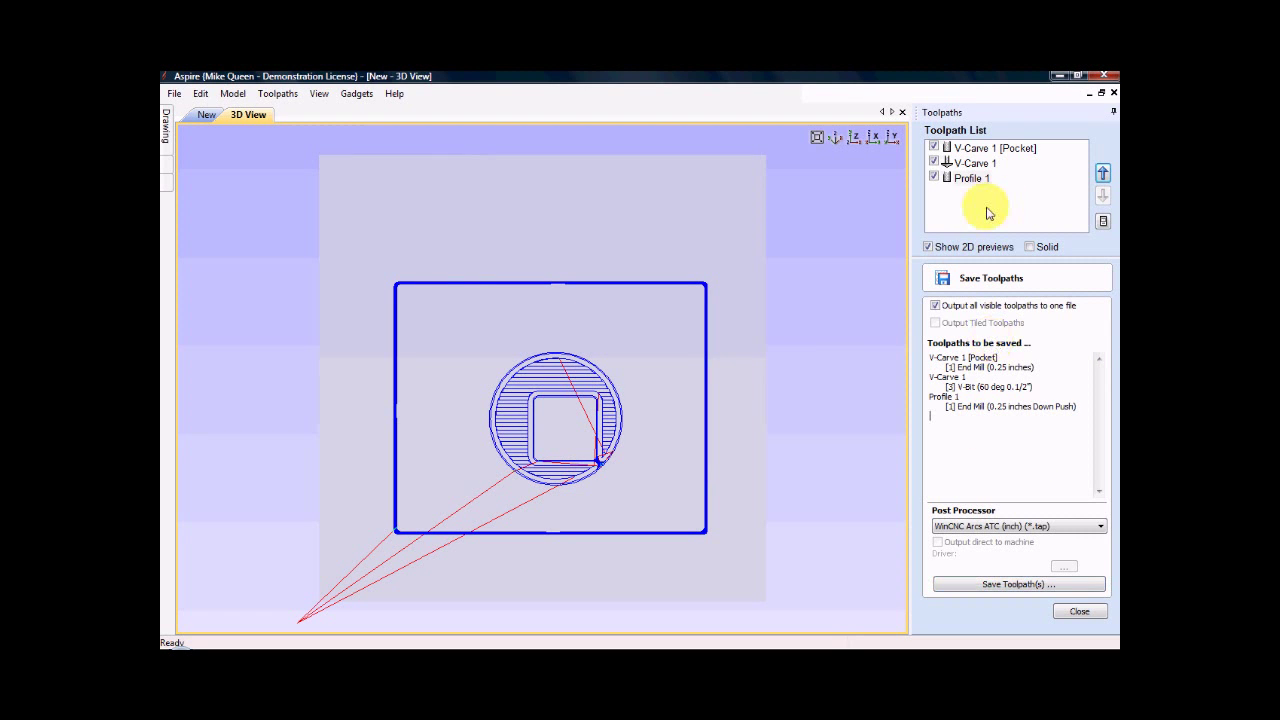
Leave only the V-Carve 1 pocket toolpath checked, unchecking the V-Carve and profile toolpaths.
{"action": "left_click", "coordinate": [966, 181]}
{"action": "left_click", "coordinate": [933, 148]}
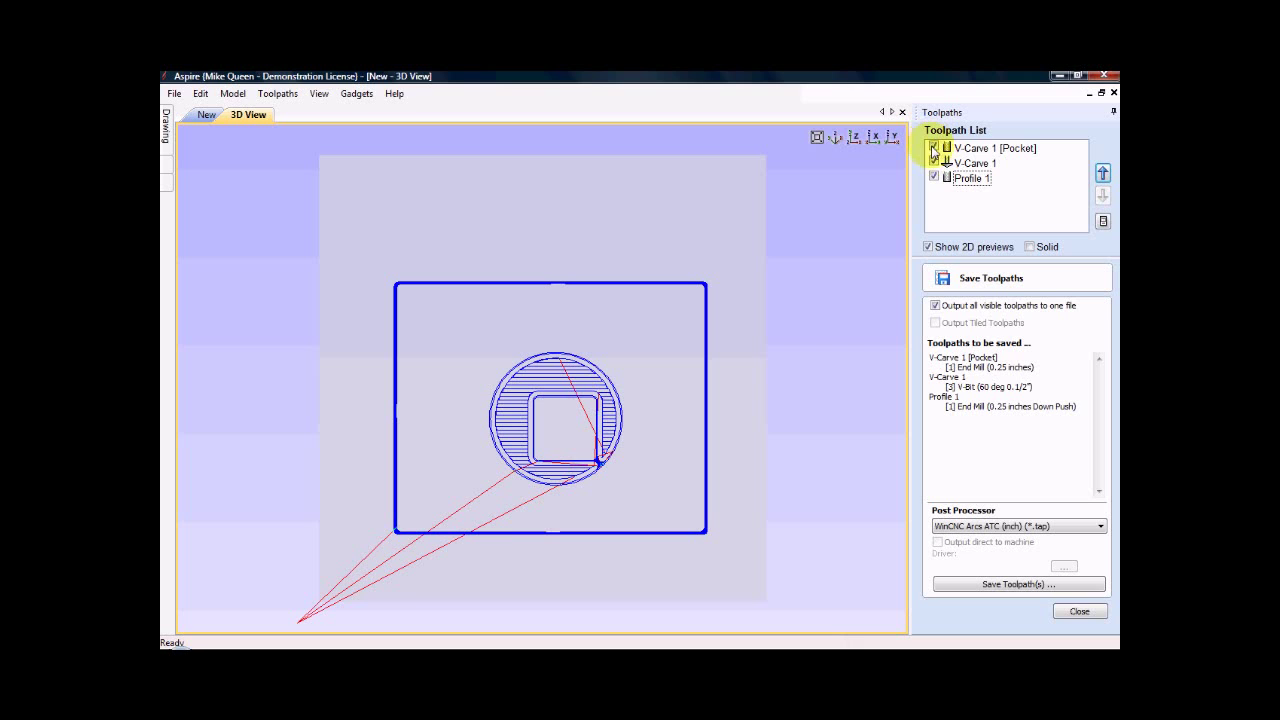
{"action": "left_click", "coordinate": [933, 148]}
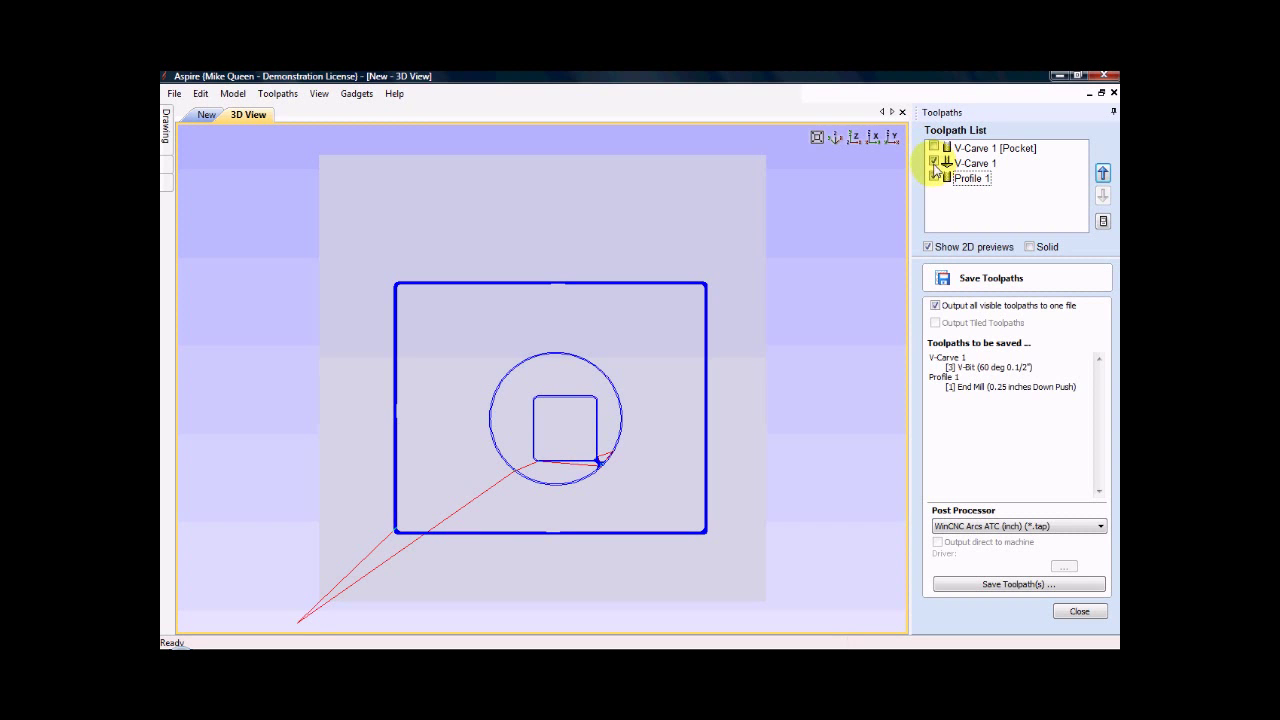
{"action": "left_click", "coordinate": [933, 163]}
{"action": "left_click", "coordinate": [933, 148]}
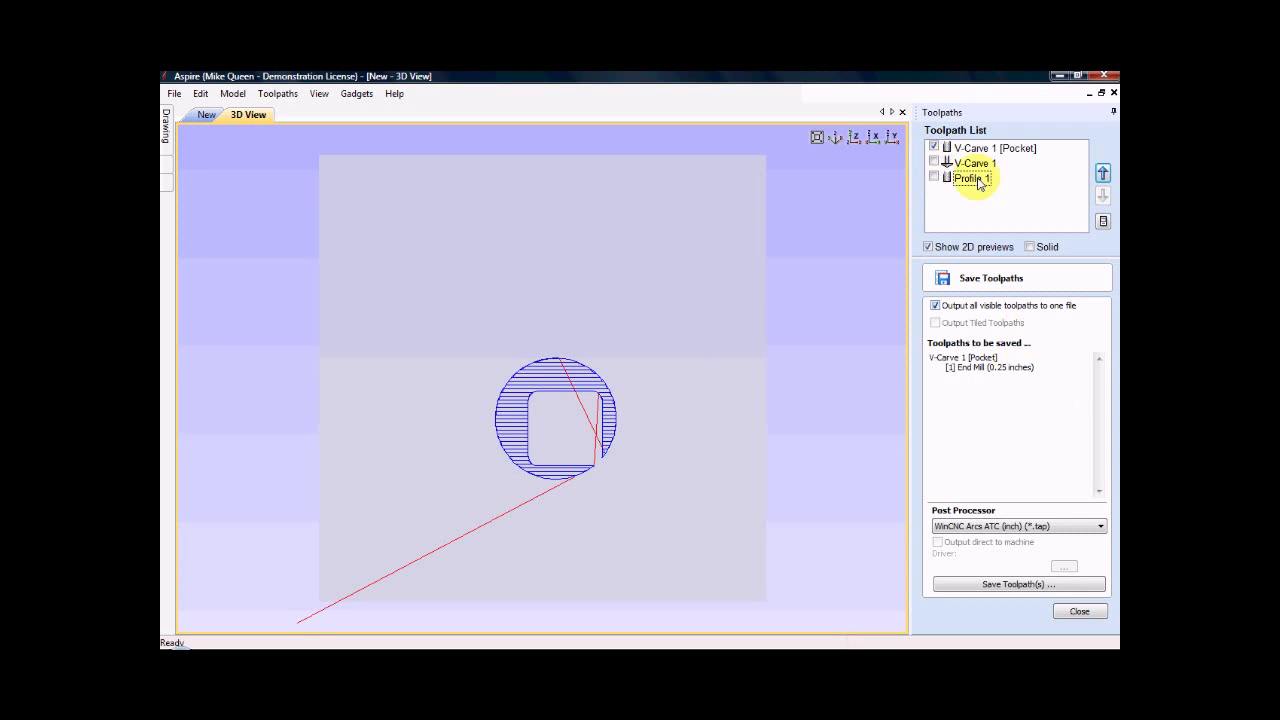
Begin saving just the pocket toolpath, then cancel and close the saving options.
{"action": "left_click", "coordinate": [1020, 585]}
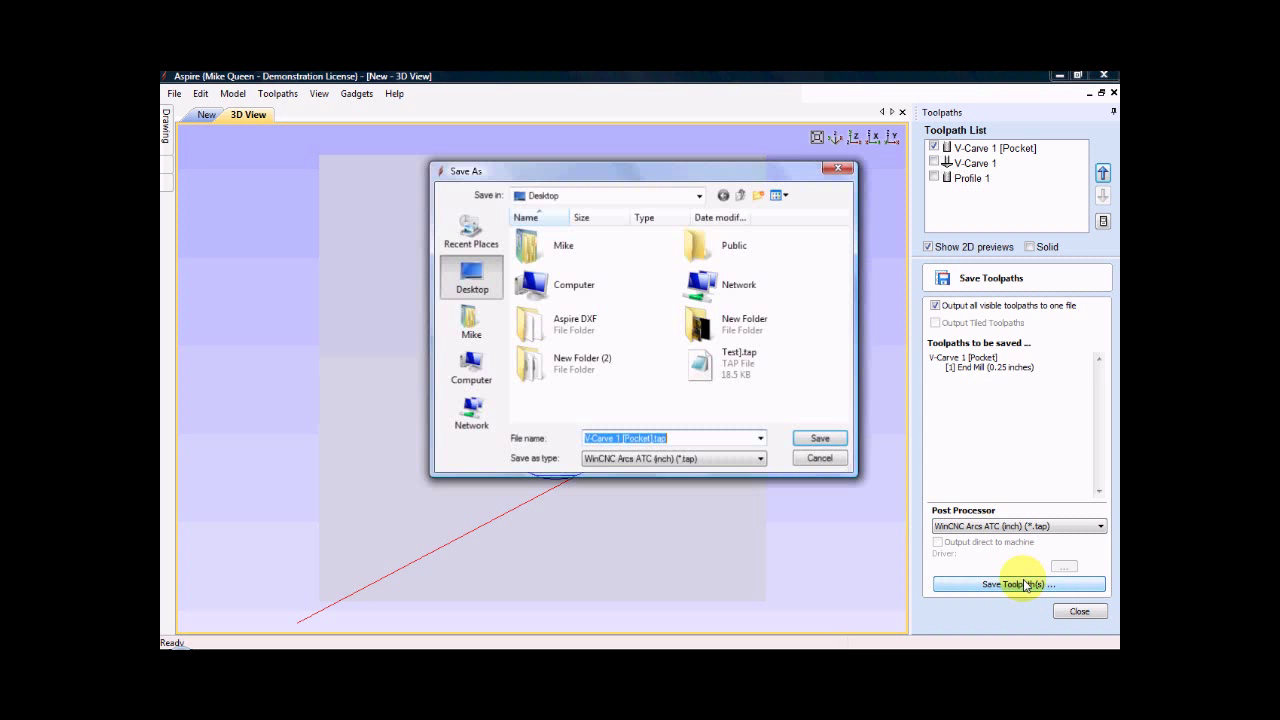
{"action": "left_click", "coordinate": [812, 458]}
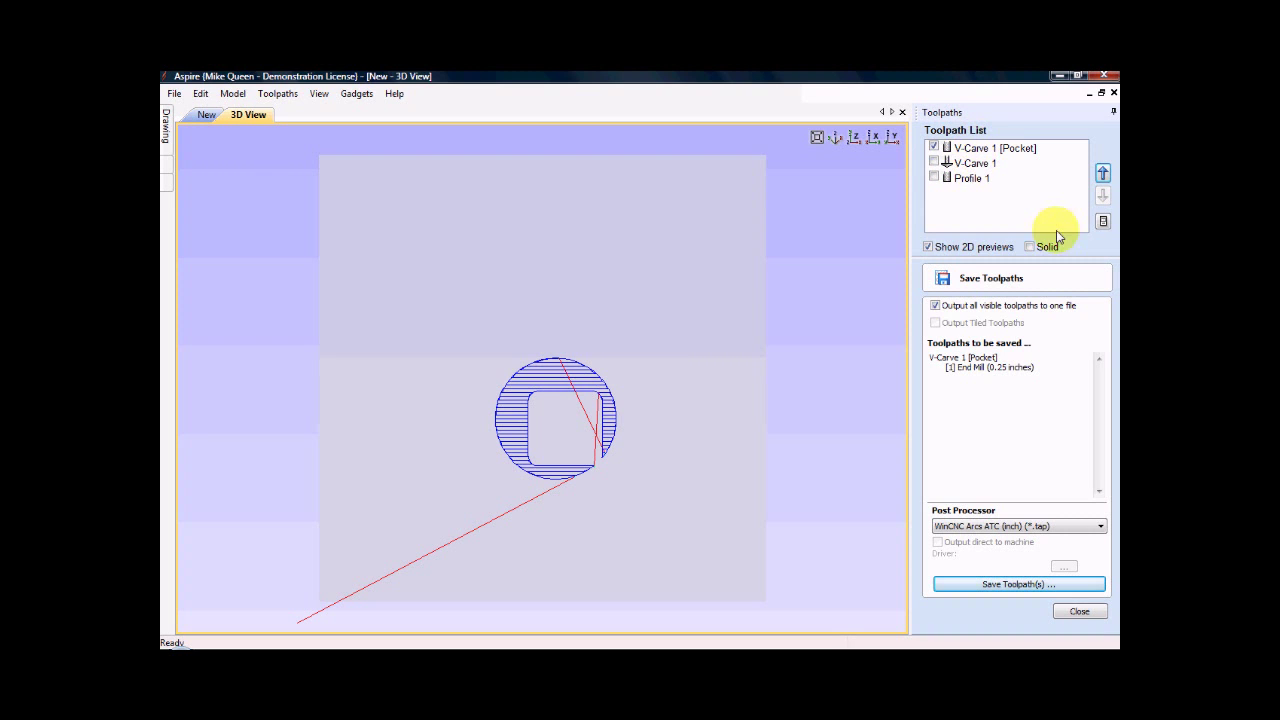
{"action": "left_click", "coordinate": [1094, 615]}
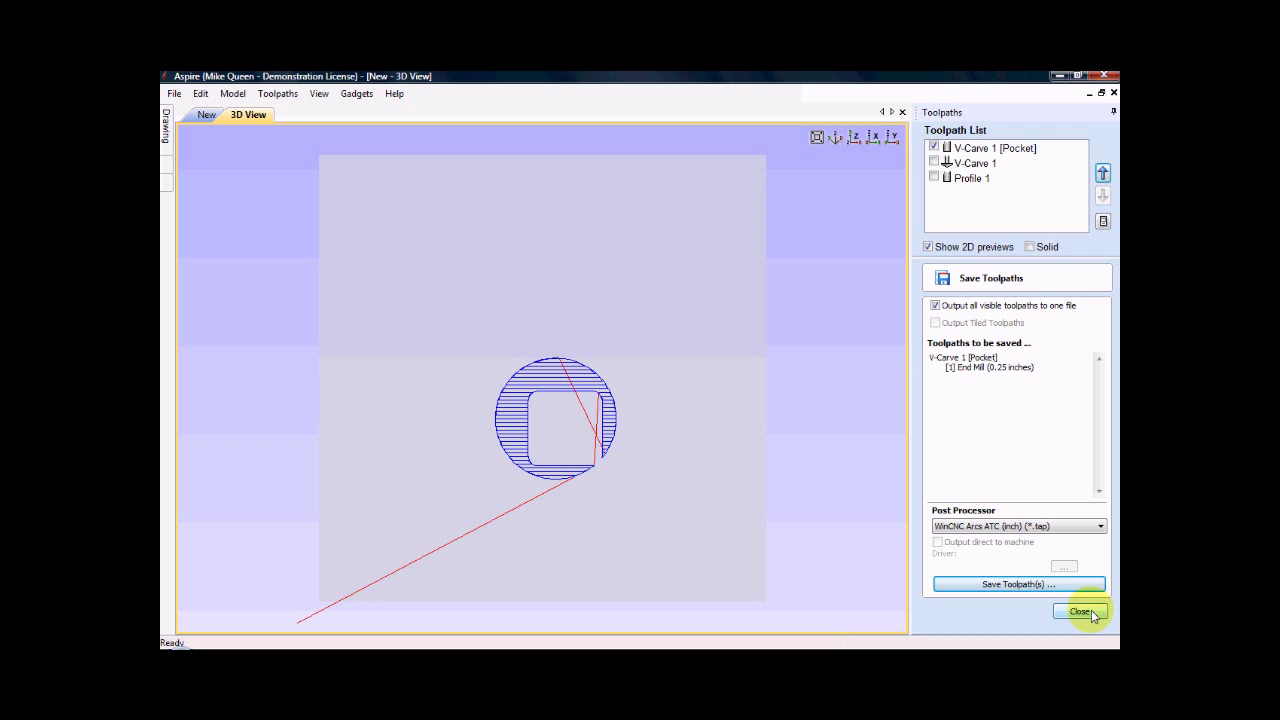